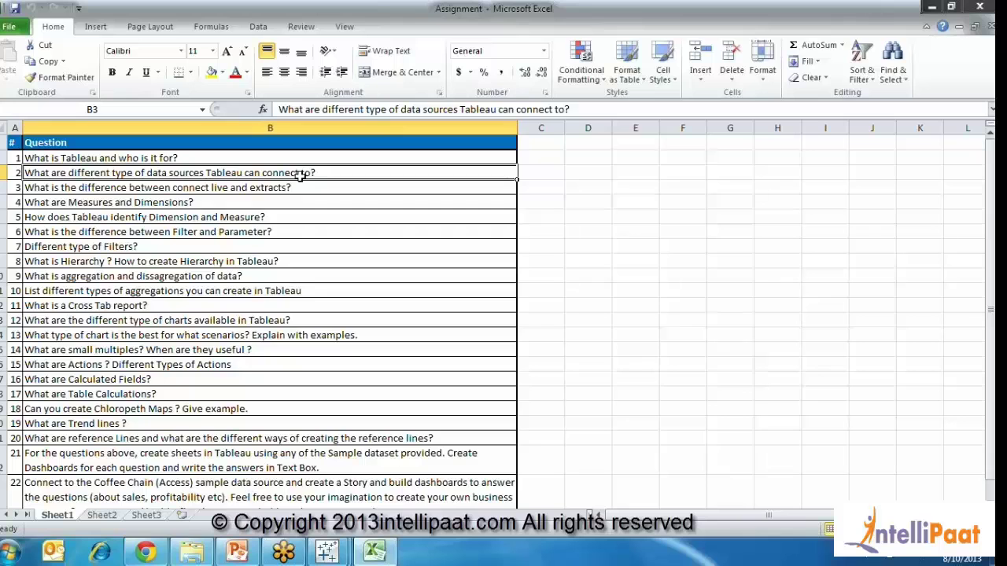
Switch to the Train workbook in Tableau and add a new worksheet with its data pane shown.
{"action": "mouse_move", "coordinate": [327, 551]}
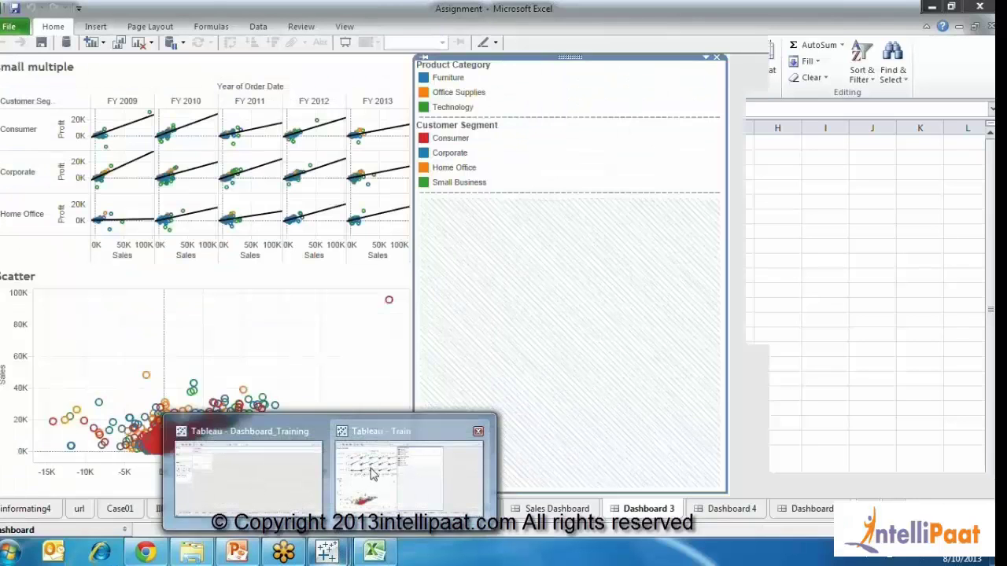
{"action": "left_click", "coordinate": [373, 472]}
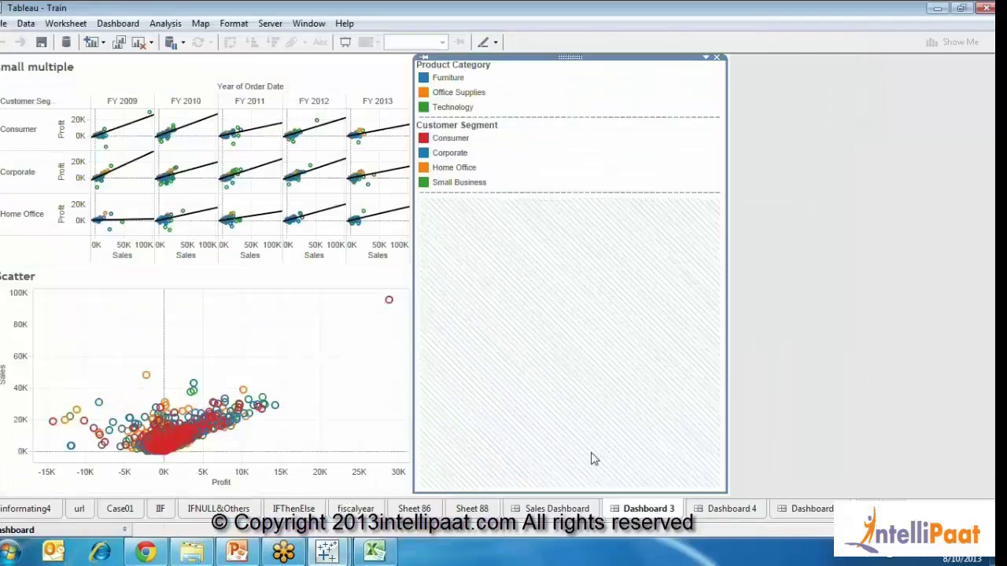
{"action": "key", "text": "ctrl+m"}
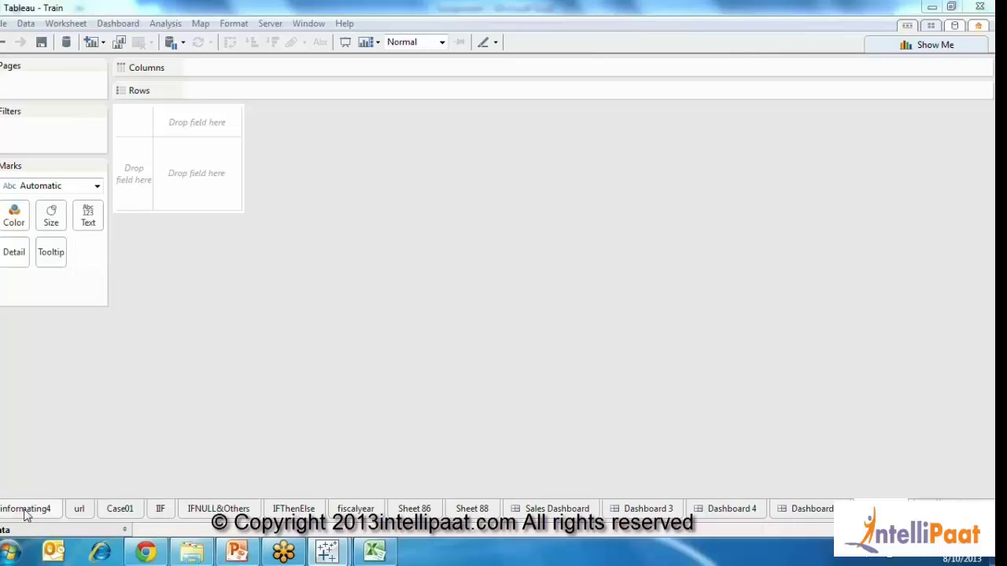
{"action": "left_click", "coordinate": [126, 530]}
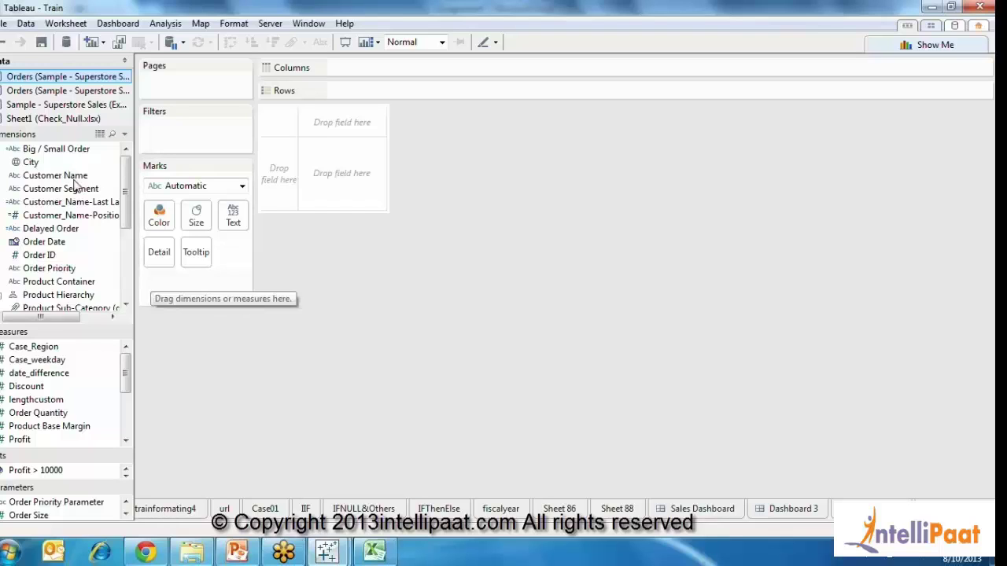
Place Customer Segment and Order Priority on the rows of the new worksheet.
{"action": "left_click_drag", "start_coordinate": [77, 182], "coordinate": [459, 90]}
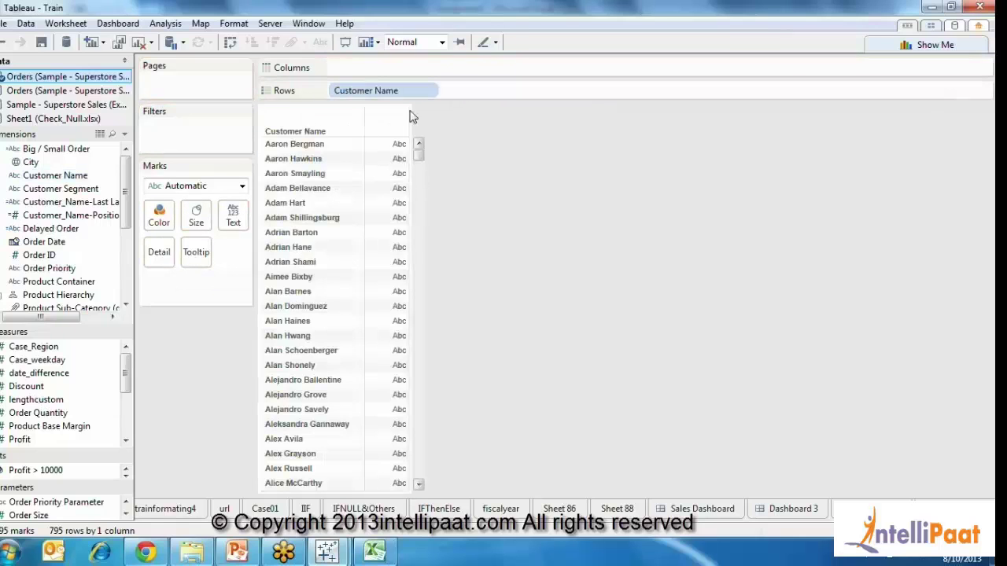
{"action": "left_click_drag", "start_coordinate": [405, 93], "coordinate": [595, 233]}
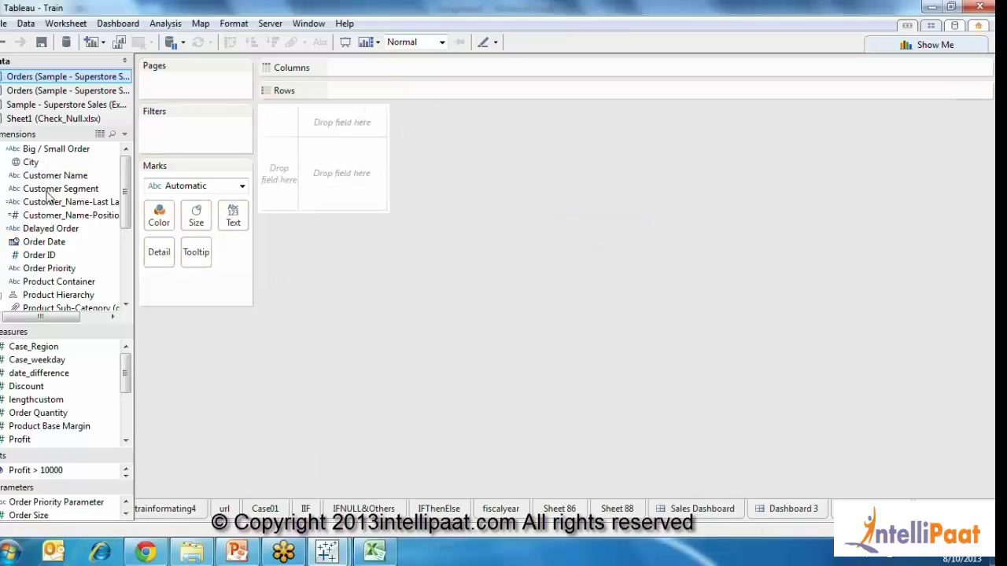
{"action": "left_click_drag", "start_coordinate": [60, 189], "coordinate": [346, 92]}
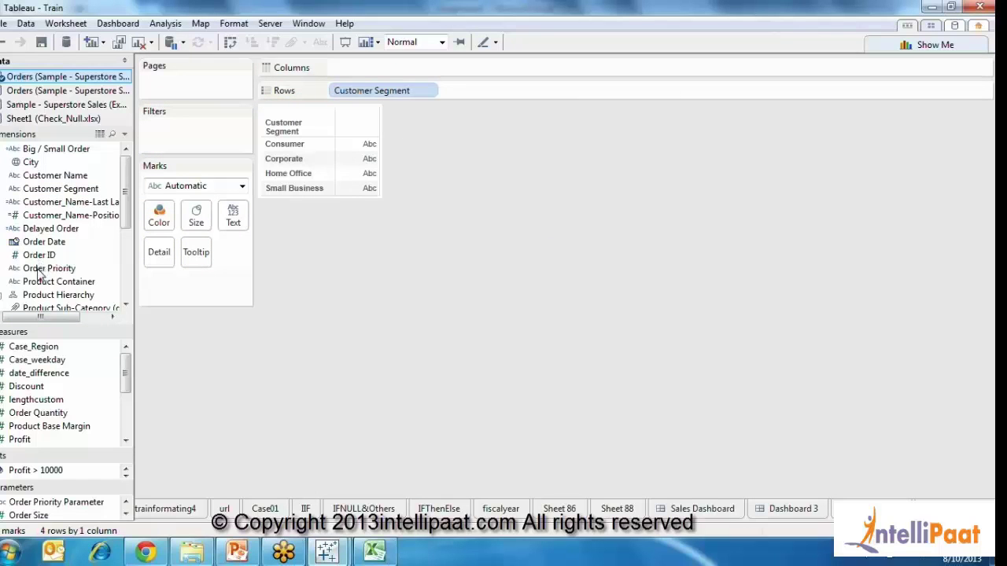
{"action": "left_click_drag", "start_coordinate": [43, 268], "coordinate": [542, 96]}
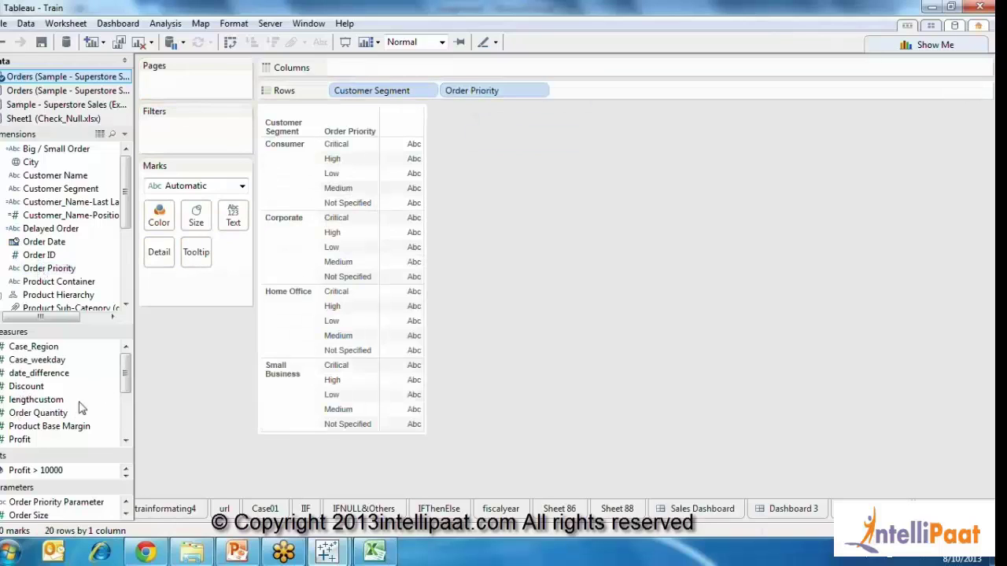
Build a crosstab with Measure Names on the columns and Measure Values as the text of the cells.
{"action": "left_click", "coordinate": [128, 419]}
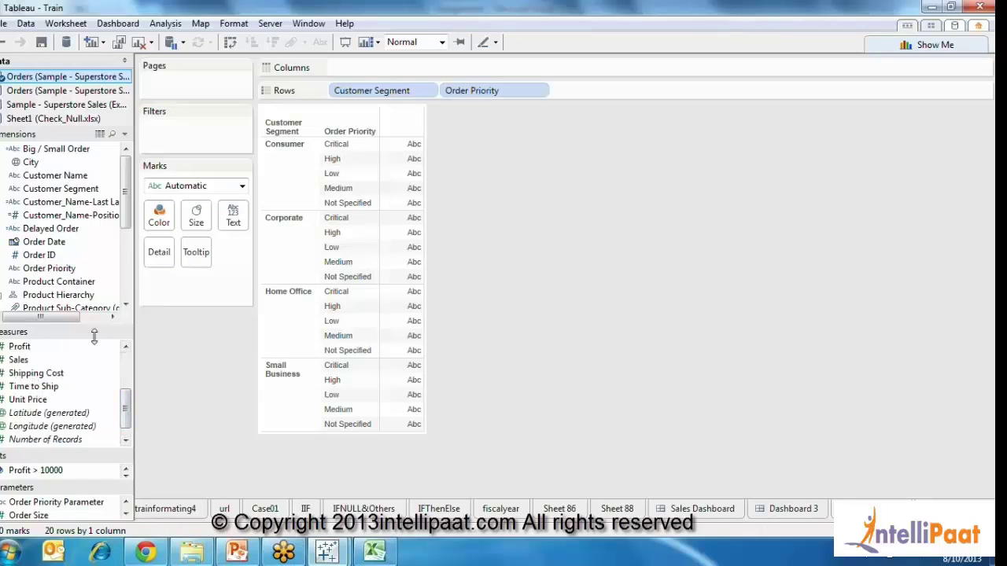
{"action": "left_click", "coordinate": [128, 266]}
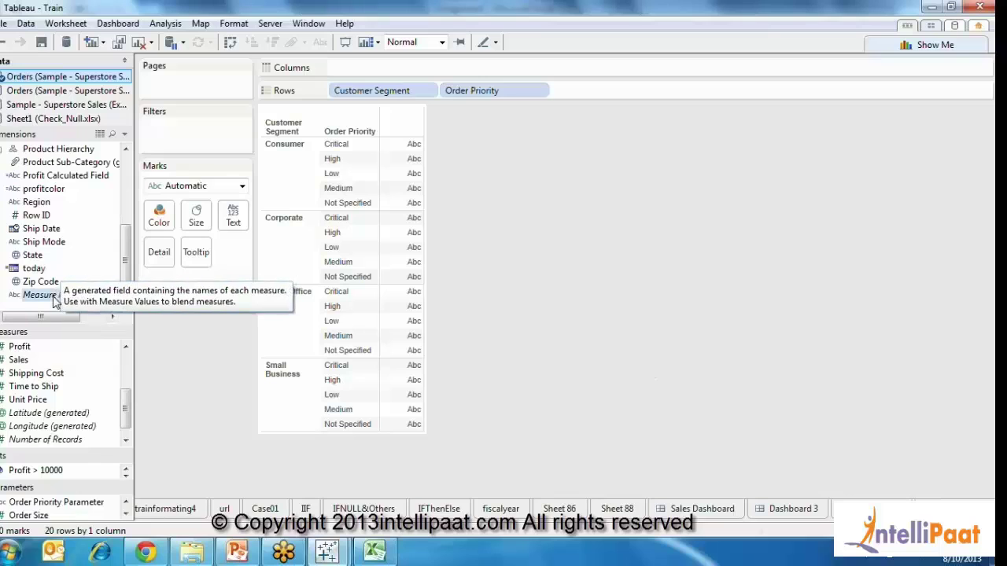
{"action": "left_click_drag", "start_coordinate": [56, 298], "coordinate": [476, 68]}
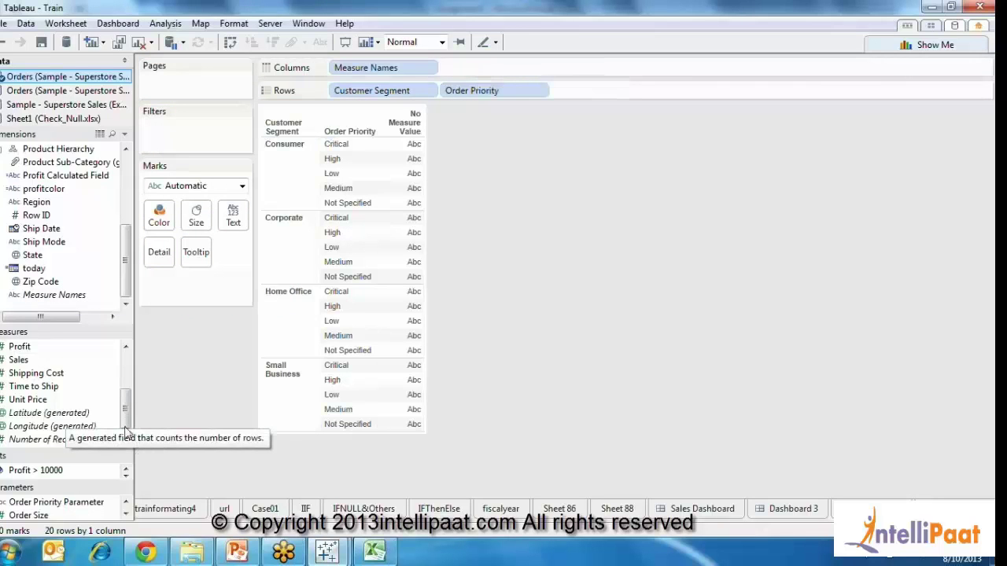
{"action": "left_click_drag", "start_coordinate": [122, 410], "coordinate": [124, 416]}
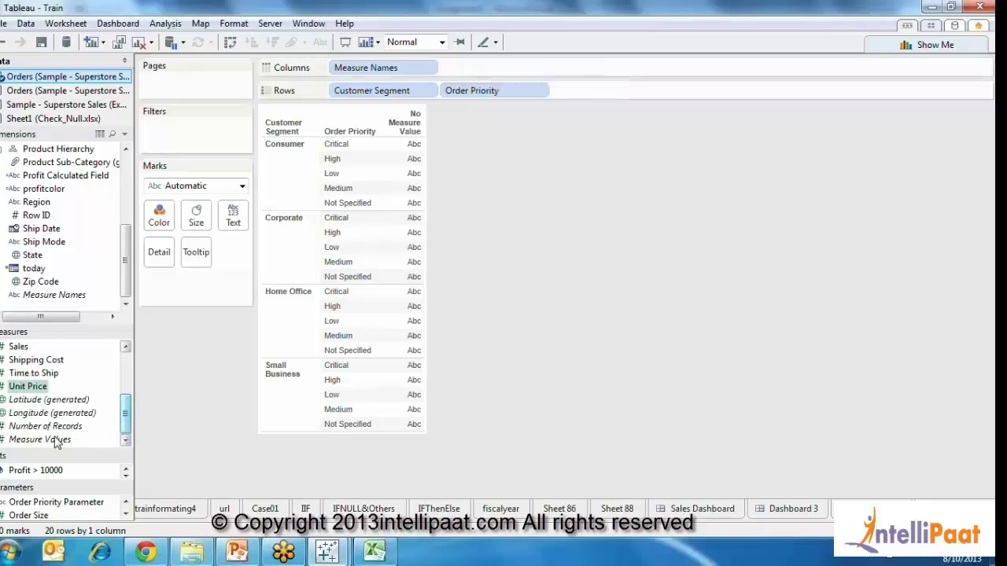
{"action": "left_click_drag", "start_coordinate": [47, 439], "coordinate": [238, 209]}
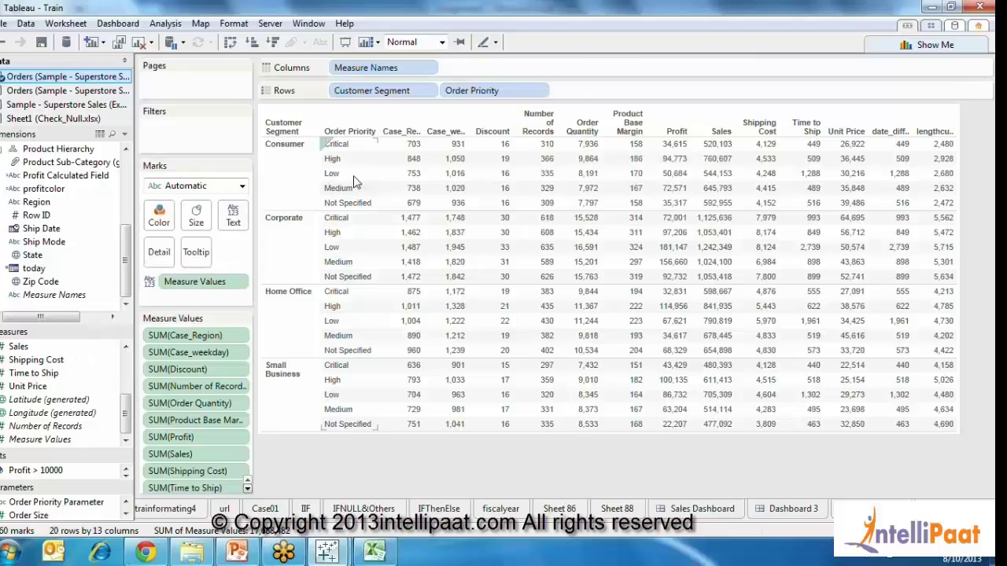
Examine the crosstab at full width with the data pane temporarily hidden.
{"action": "left_click", "coordinate": [126, 62]}
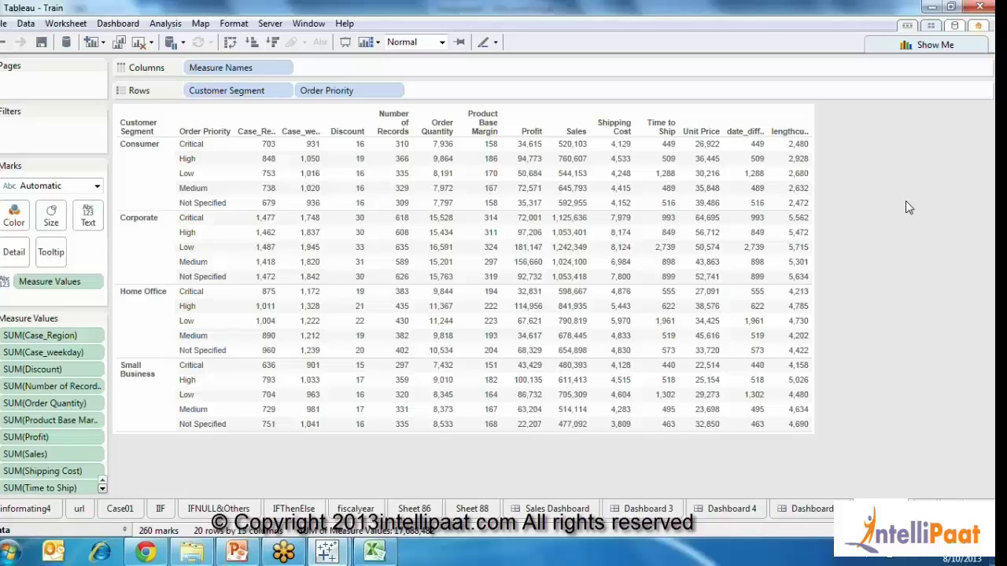
{"action": "mouse_move", "coordinate": [260, 329]}
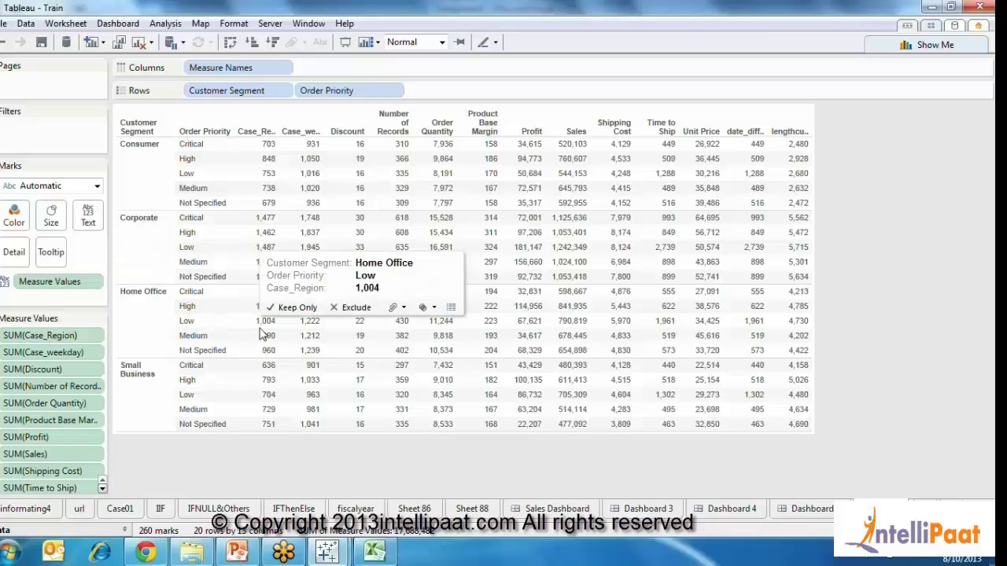
{"action": "left_click", "coordinate": [125, 531]}
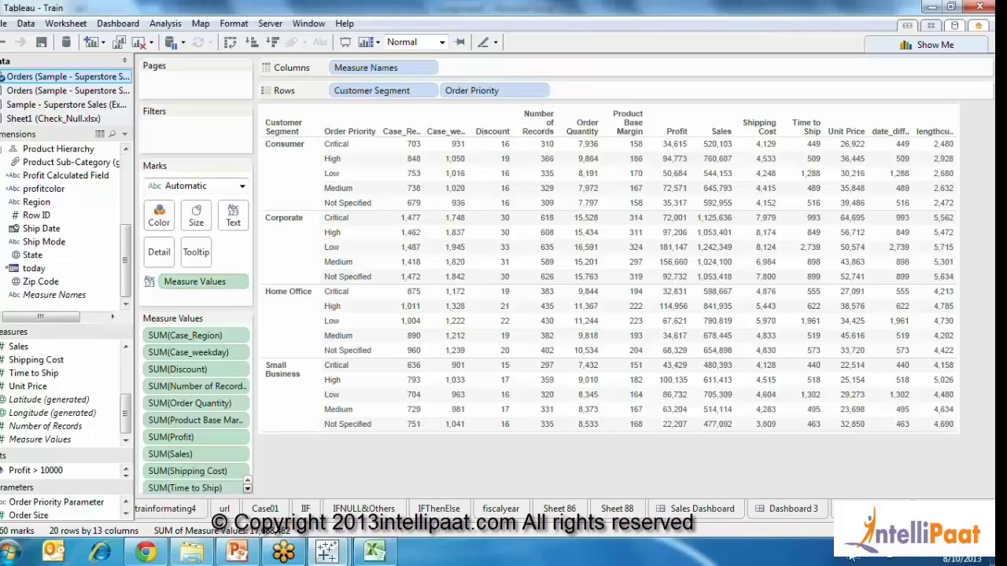
Examine two groups of higher-profit marks in the Scatter view of Dashboard 3, clearing each selection.
{"action": "left_click", "coordinate": [804, 512]}
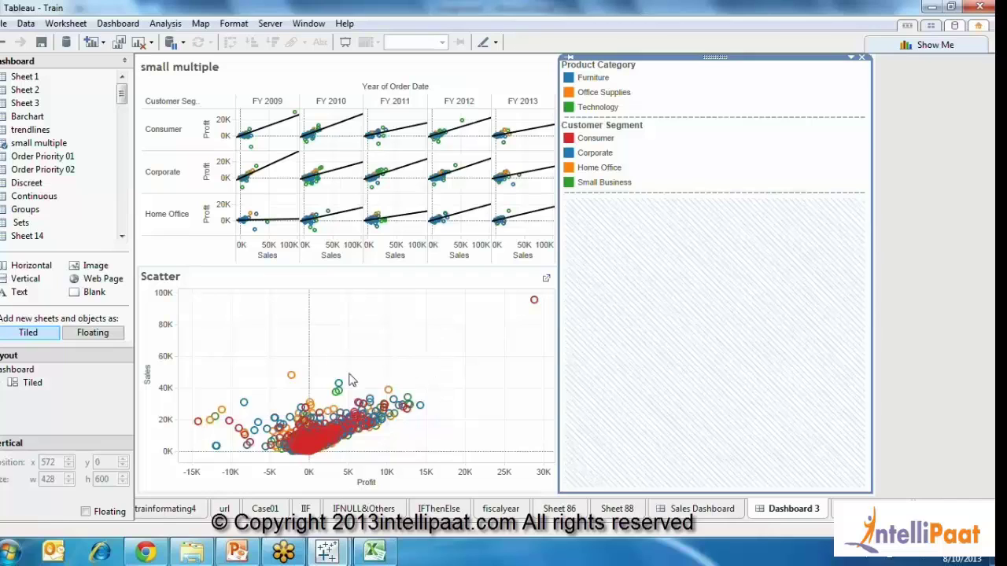
{"action": "left_click_drag", "start_coordinate": [378, 319], "coordinate": [445, 431]}
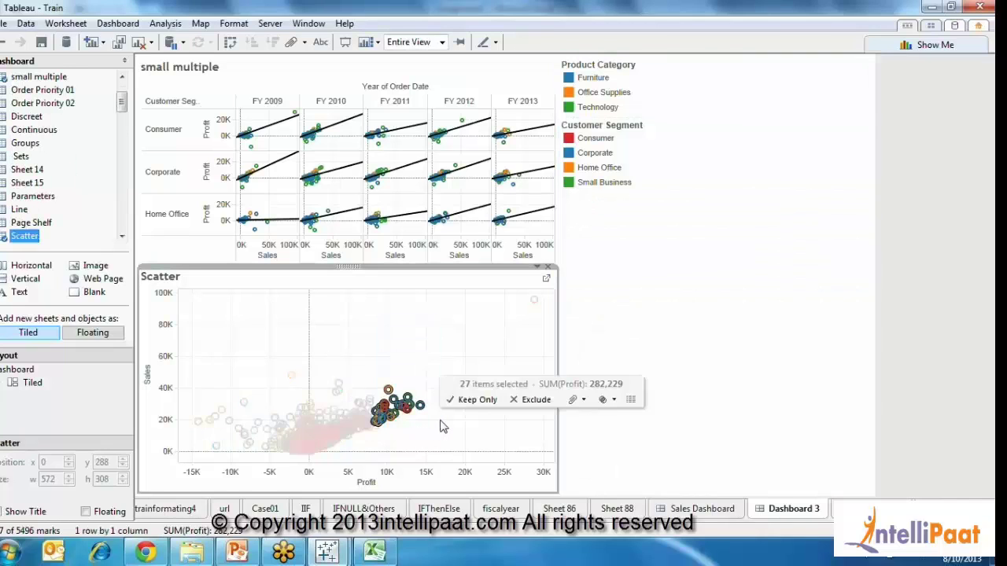
{"action": "left_click", "coordinate": [461, 438]}
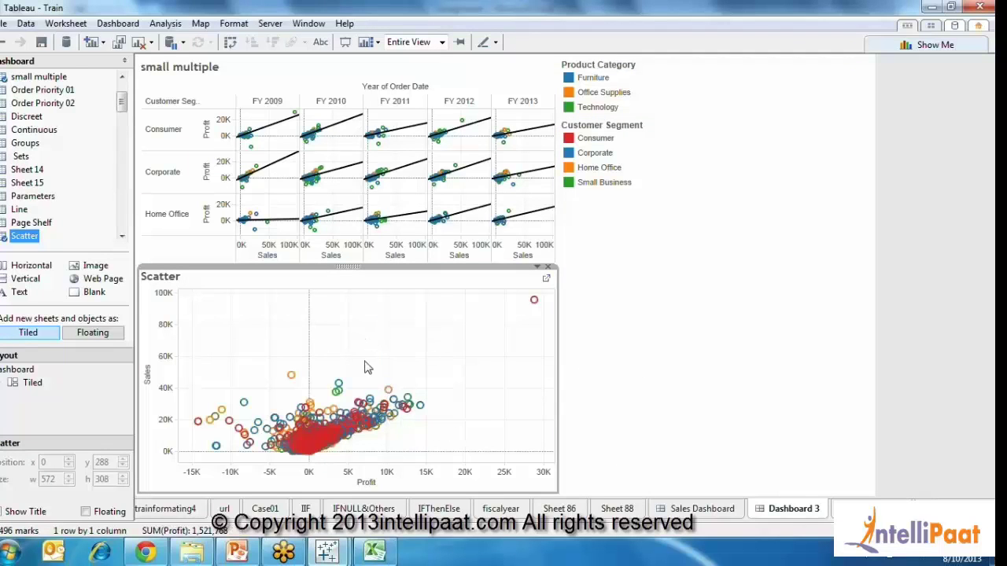
{"action": "left_click_drag", "start_coordinate": [364, 361], "coordinate": [450, 438]}
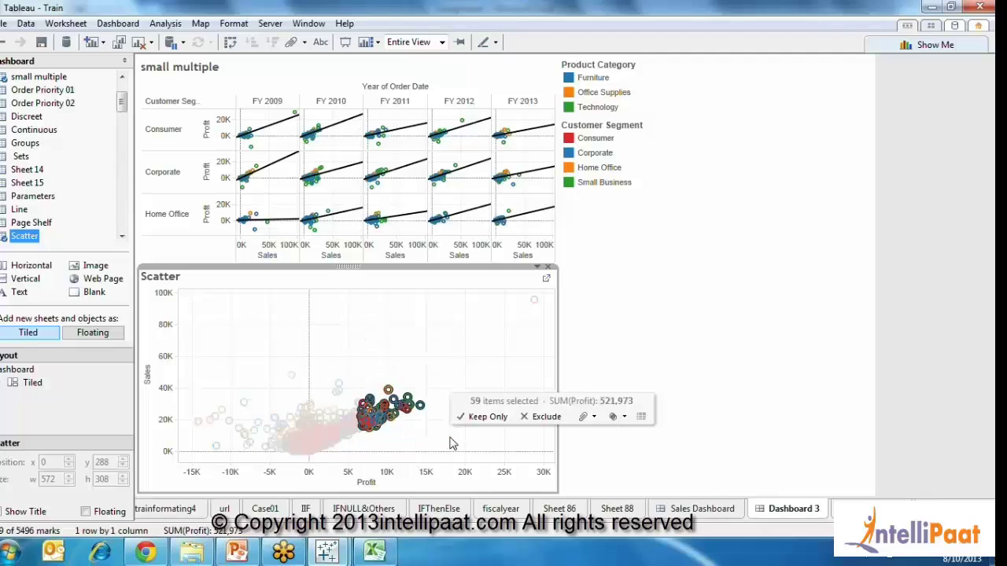
{"action": "left_click", "coordinate": [423, 434]}
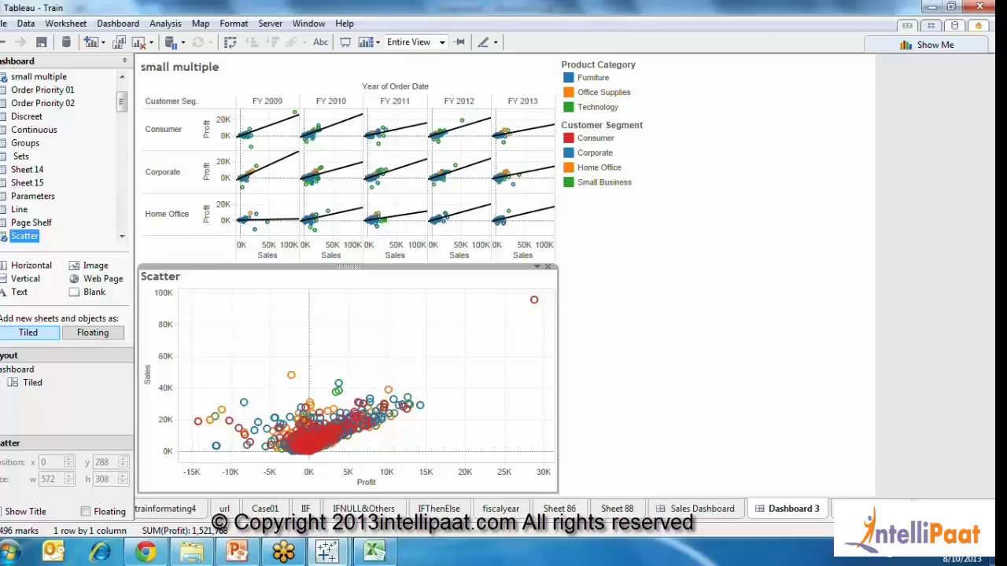
Return to the crosstab worksheet and locate the Measure Names and Measure Values fields in the data pane.
{"action": "scroll", "coordinate": [503, 509], "scroll_direction": "right", "scroll_amount": 2}
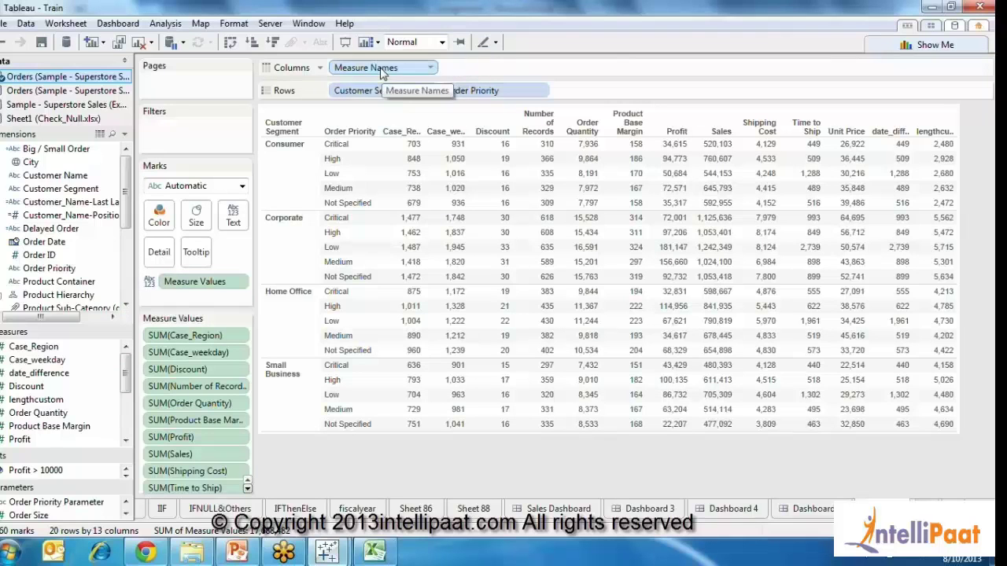
{"action": "left_click", "coordinate": [129, 287]}
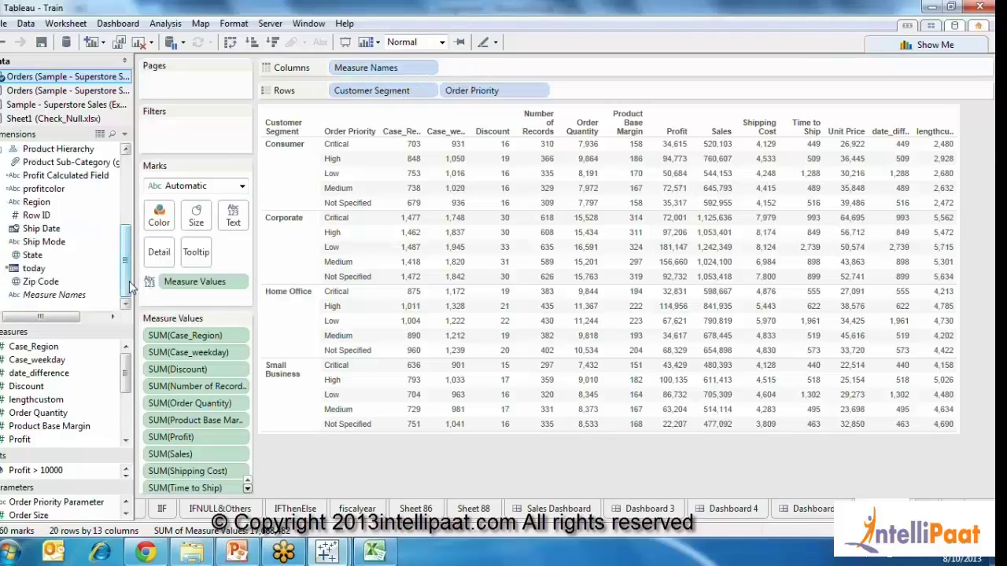
{"action": "left_click", "coordinate": [124, 425]}
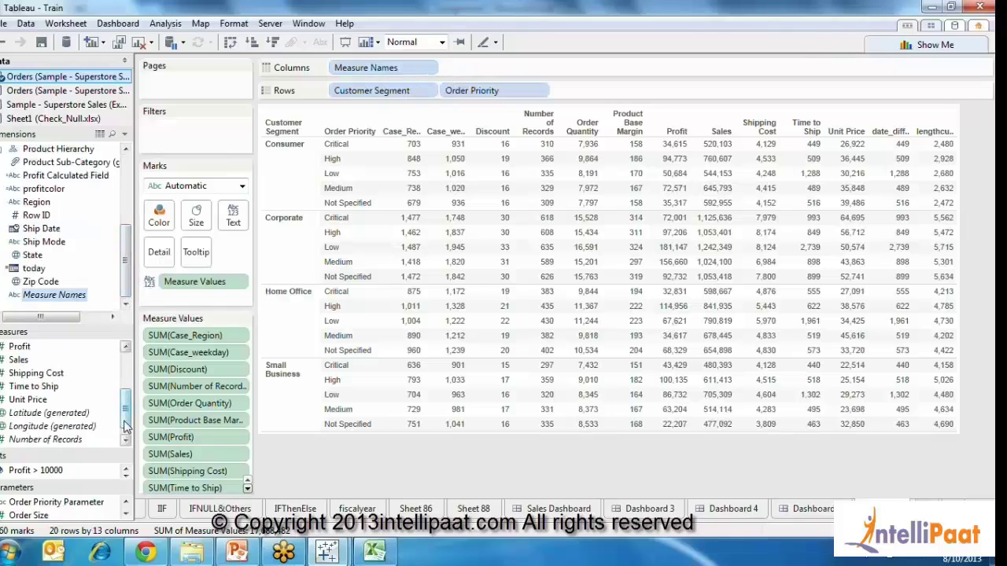
{"action": "mouse_move", "coordinate": [123, 417]}
{"action": "left_mouse_down"}
{"action": "mouse_move", "coordinate": [126, 370]}
{"action": "mouse_move", "coordinate": [126, 402]}
{"action": "left_mouse_up"}
{"action": "left_click", "coordinate": [76, 386]}
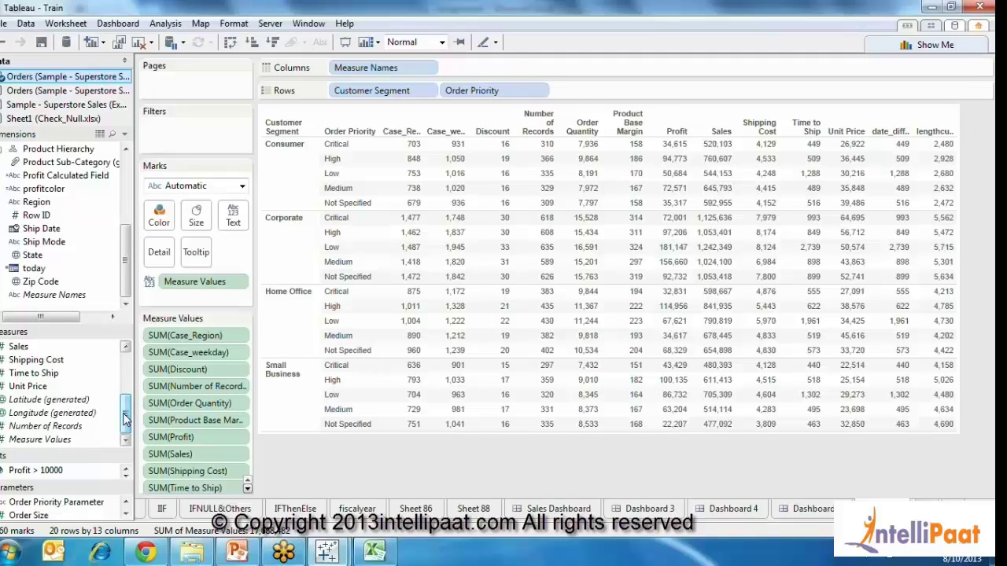
{"action": "left_click", "coordinate": [43, 439]}
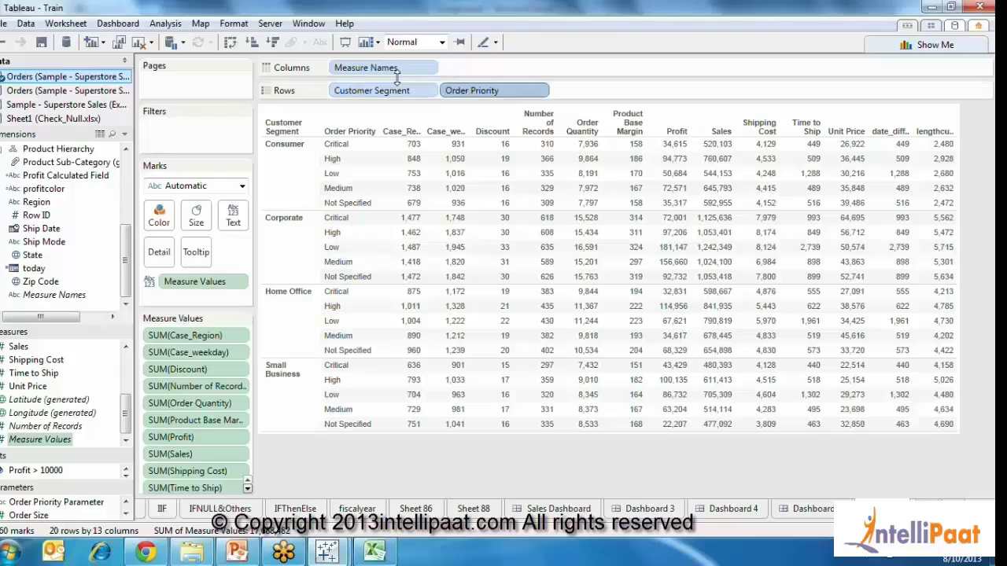
Inspect the Case_Region and Case_weekday values for high-priority Consumer orders and clear the selection.
{"action": "left_click", "coordinate": [423, 161]}
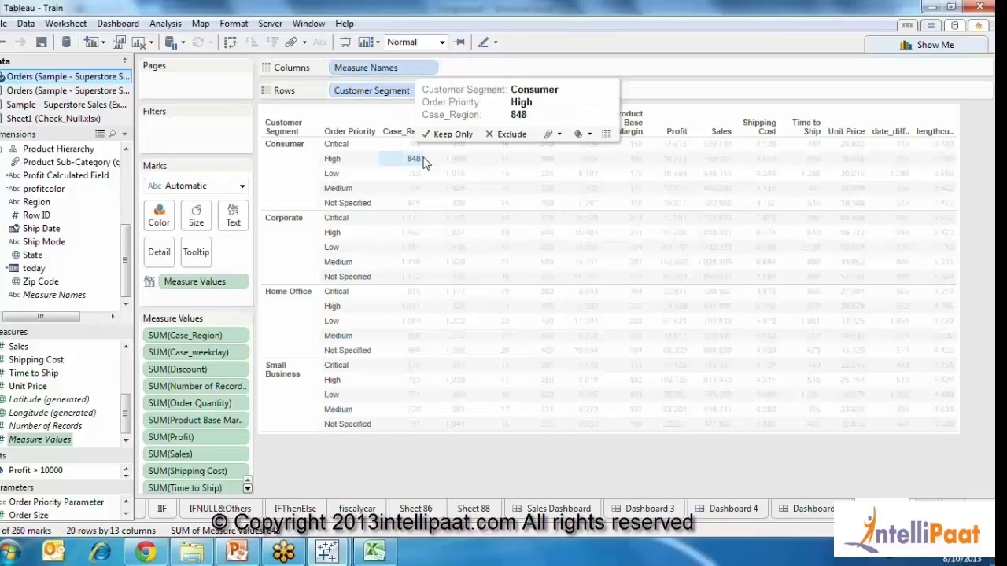
{"action": "left_click", "coordinate": [463, 167]}
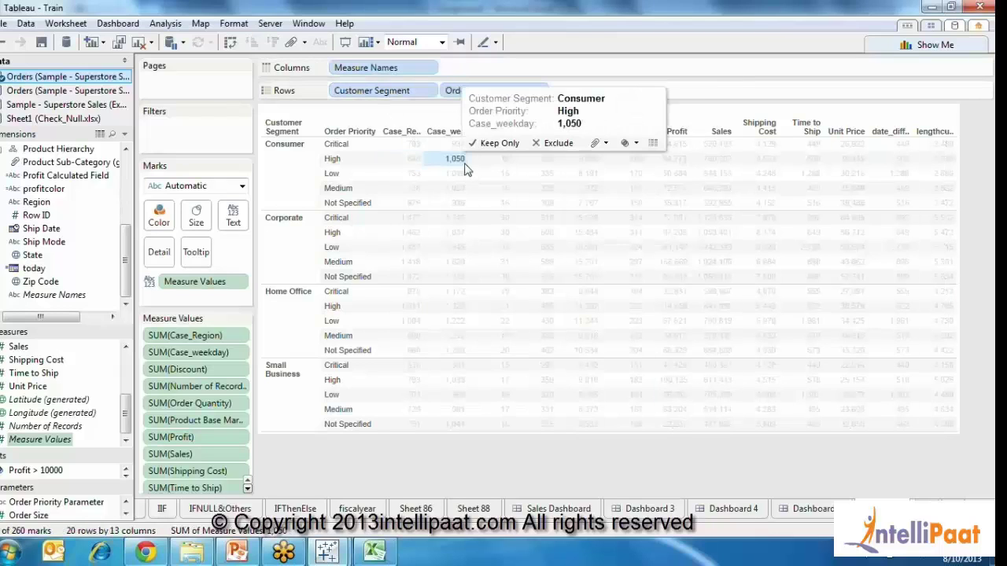
{"action": "left_click", "coordinate": [448, 476]}
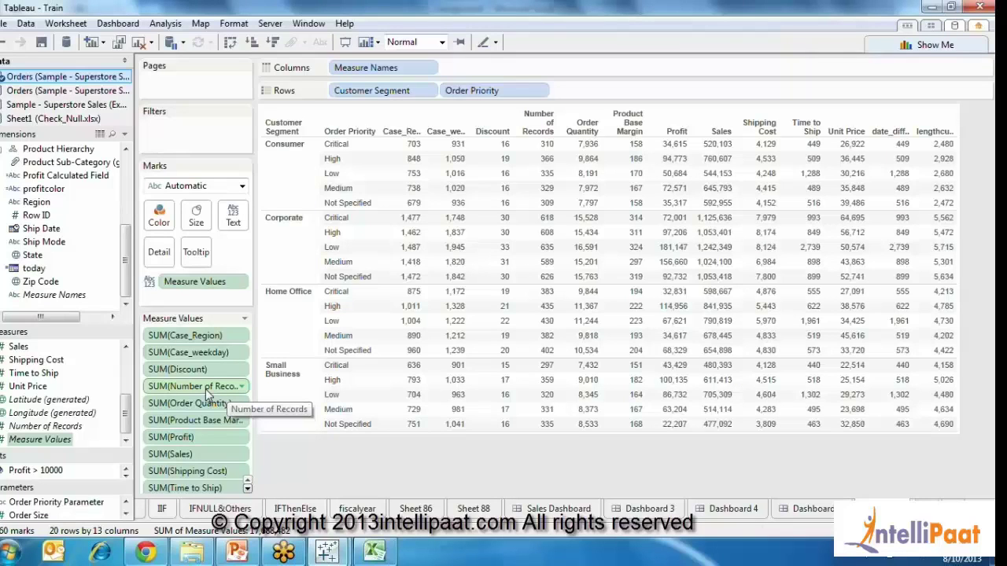
Remove Number of Records, lengthcustom, date_difference and Case_Region from the measures shown in the crosstab.
{"action": "left_click_drag", "start_coordinate": [209, 393], "coordinate": [363, 483]}
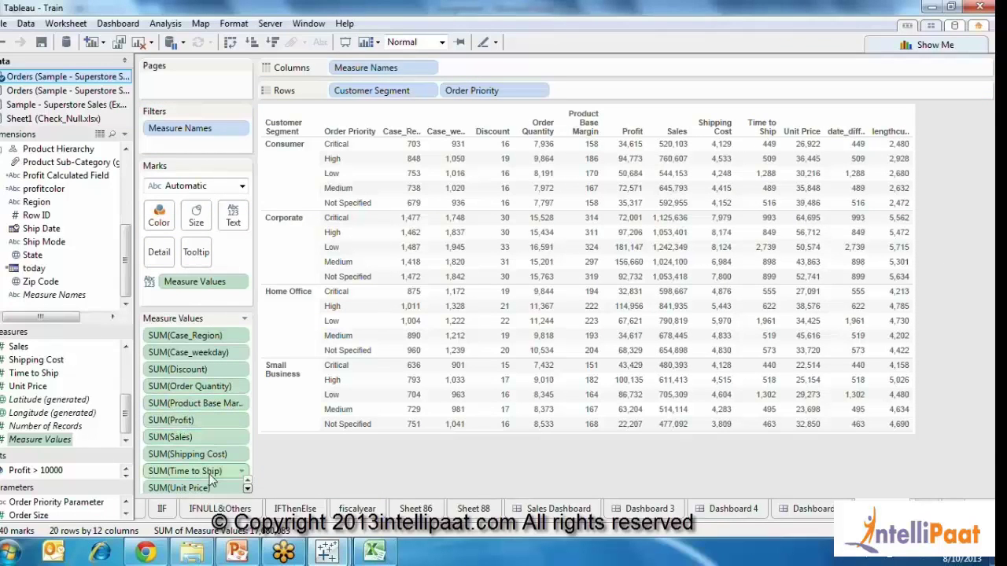
{"action": "left_click", "coordinate": [247, 489]}
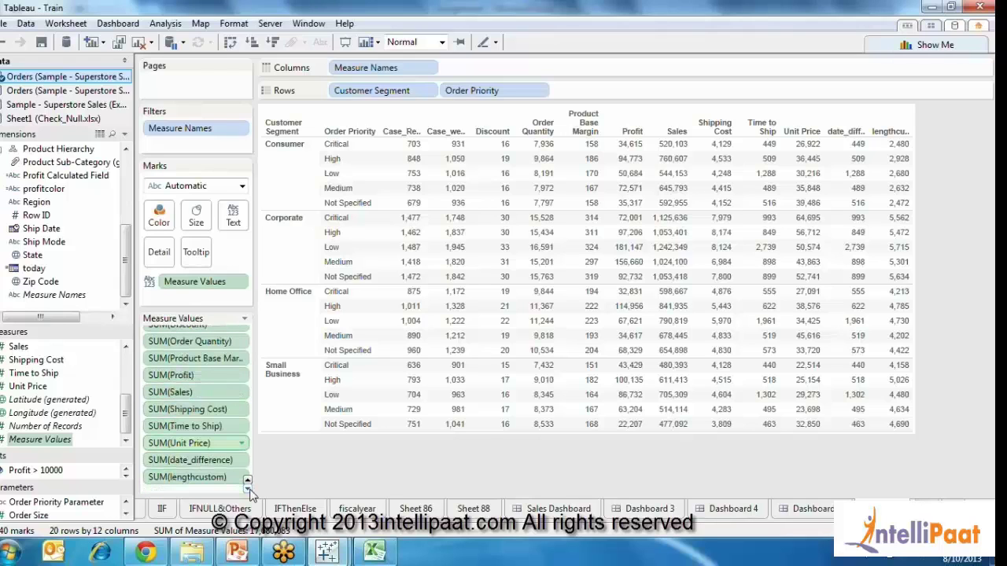
{"action": "left_click_drag", "start_coordinate": [372, 503], "coordinate": [283, 463]}
{"action": "left_click_drag", "start_coordinate": [214, 462], "coordinate": [395, 475]}
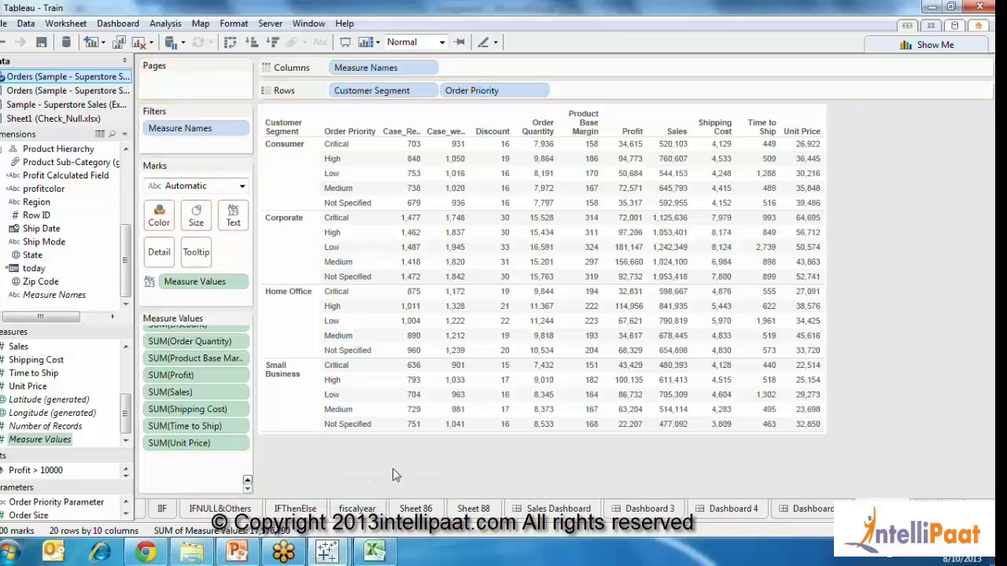
{"action": "mouse_move", "coordinate": [423, 205]}
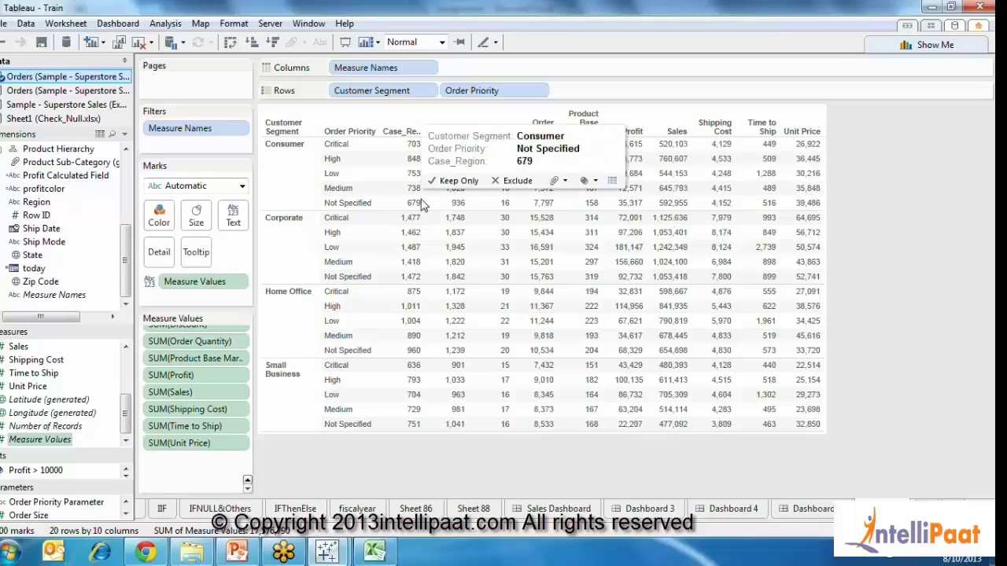
{"action": "left_click", "coordinate": [248, 481]}
{"action": "left_click", "coordinate": [248, 481]}
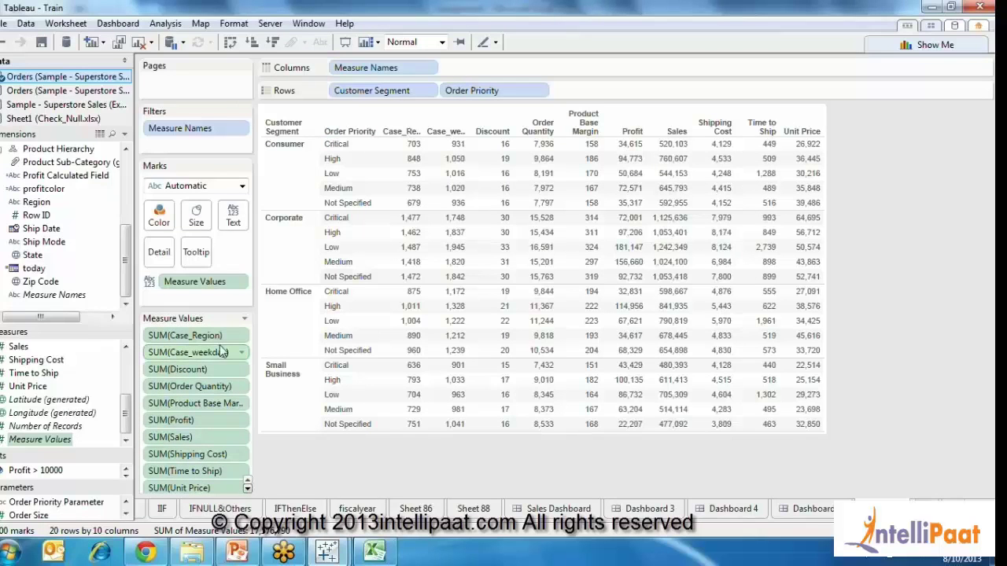
{"action": "left_click_drag", "start_coordinate": [202, 338], "coordinate": [363, 478]}
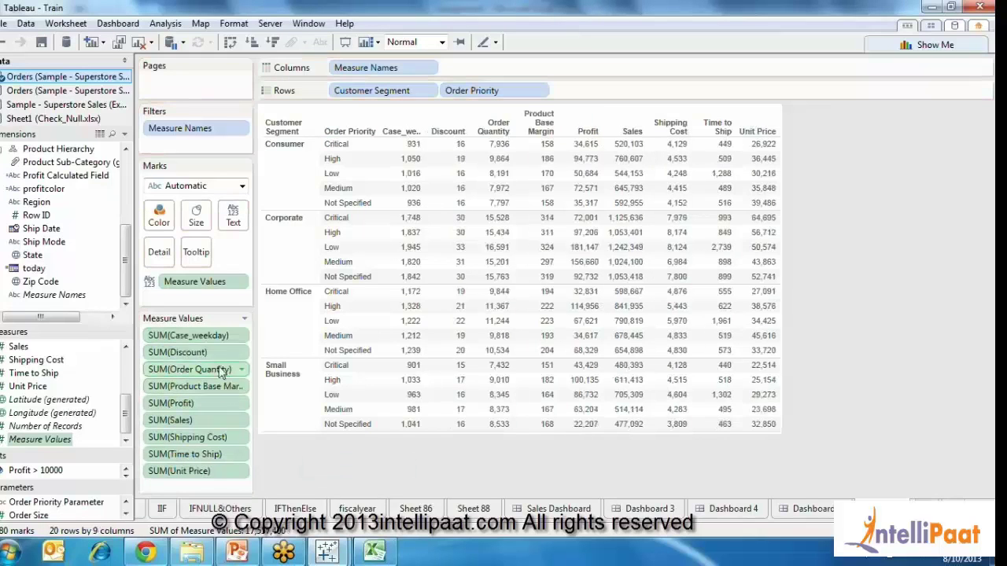
Remove Case_weekday from the crosstab's measures and move Order Quantity ahead of Discount.
{"action": "left_click_drag", "start_coordinate": [197, 335], "coordinate": [921, 260]}
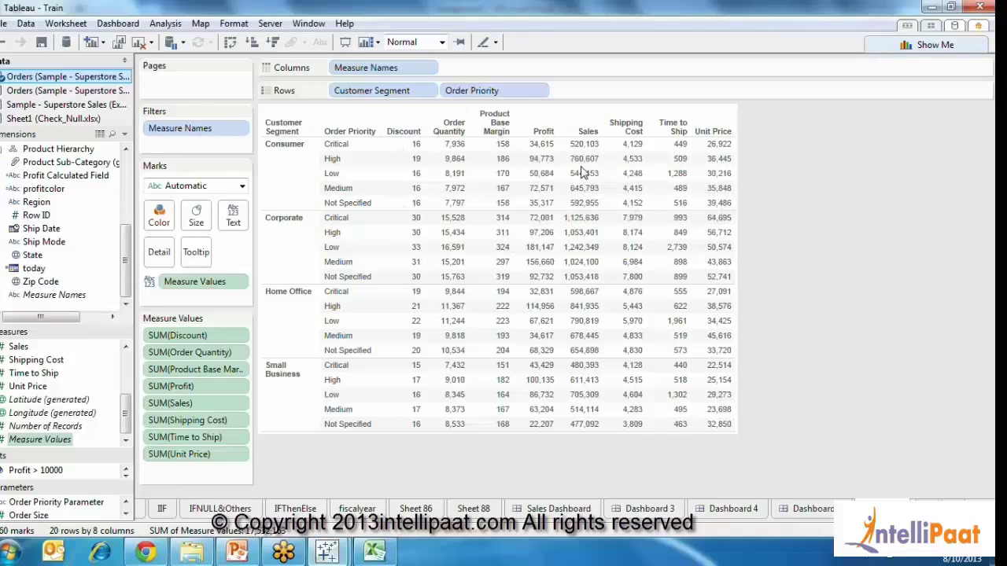
{"action": "left_click_drag", "start_coordinate": [192, 352], "coordinate": [188, 335]}
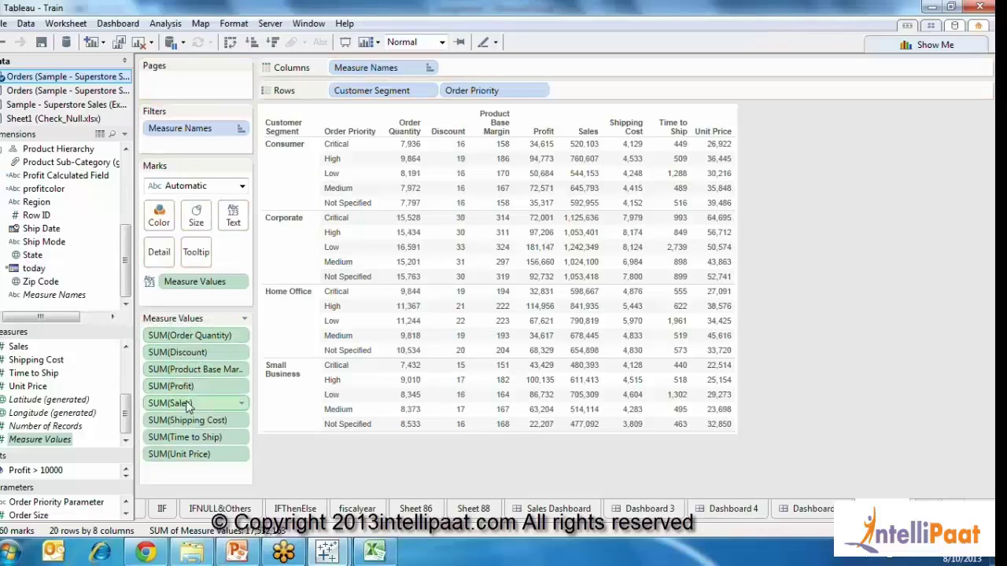
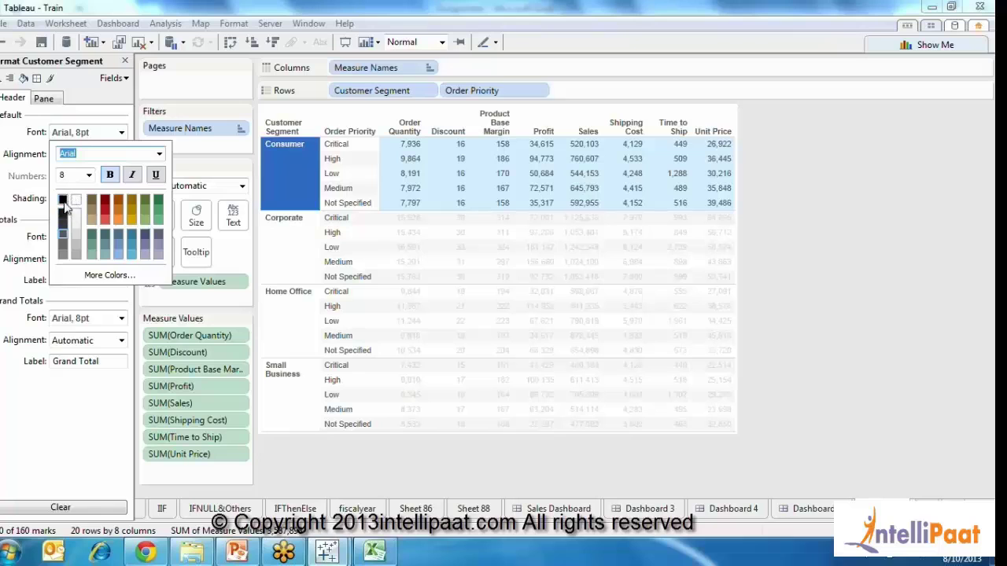
Apply a bold black font to the Customer Segment headers and check the result in the crosstab.
{"action": "left_click", "coordinate": [17, 212]}
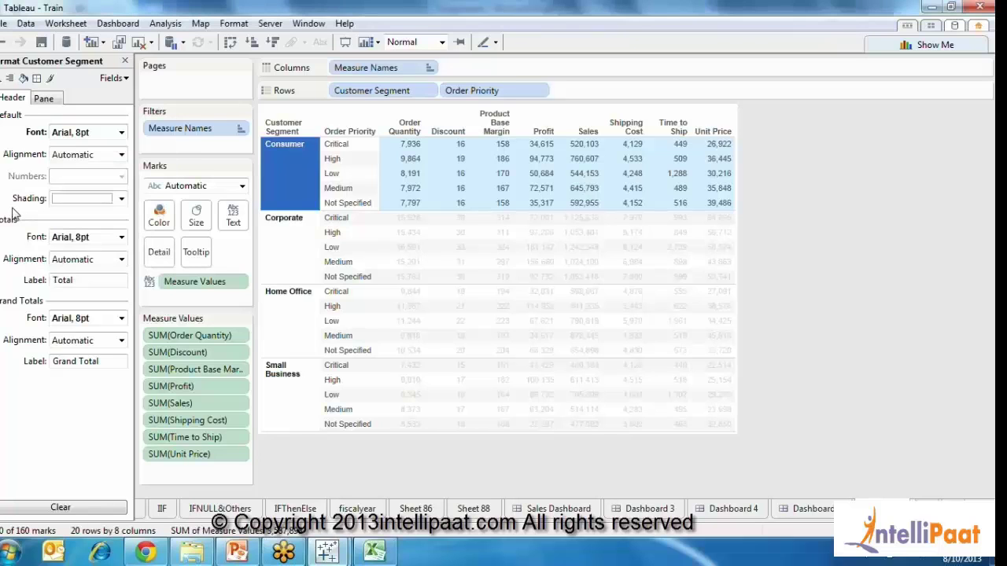
{"action": "left_click", "coordinate": [502, 247]}
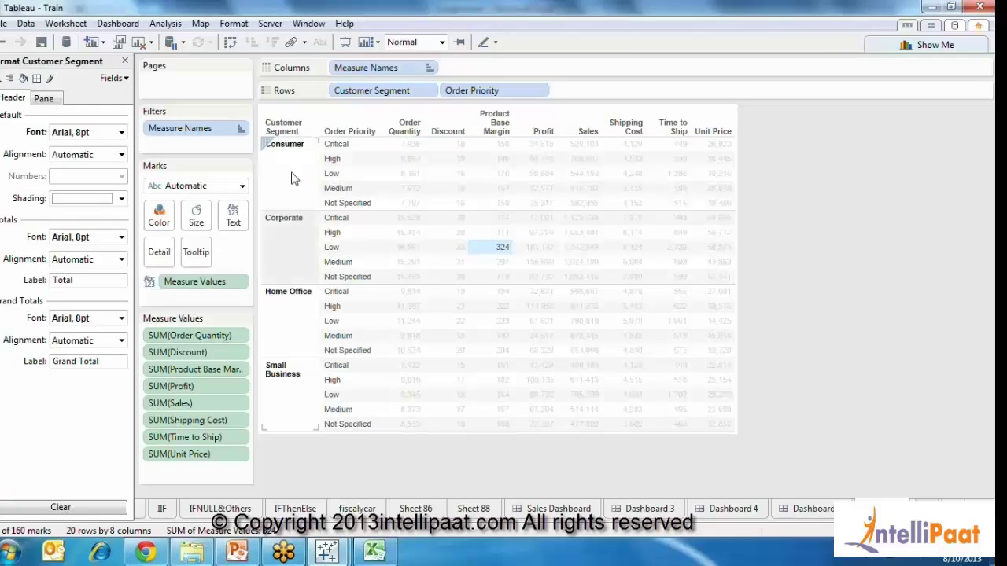
{"action": "left_click", "coordinate": [121, 132]}
{"action": "left_click", "coordinate": [121, 132]}
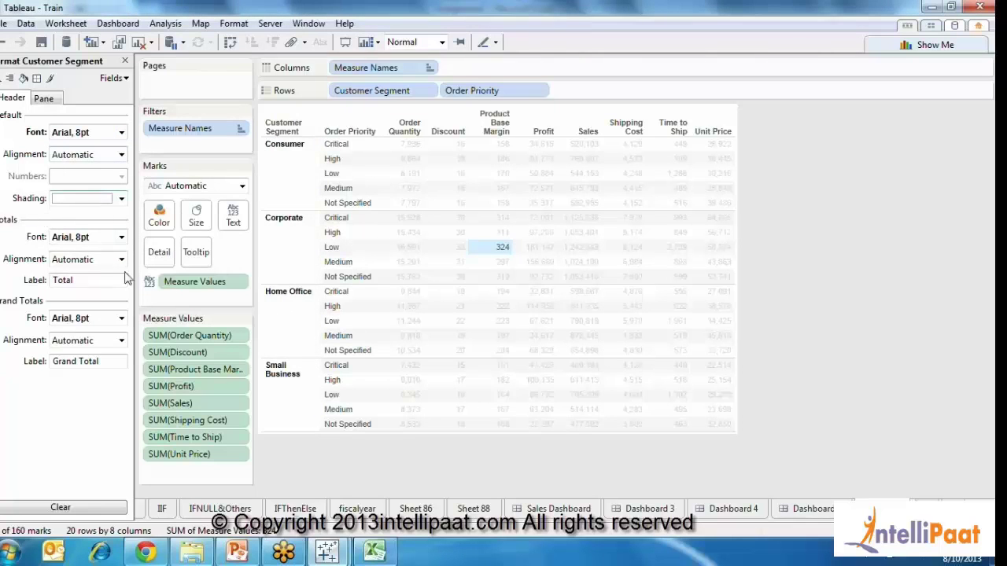
Set the Customer Segment header font size to 9 pt.
{"action": "left_click", "coordinate": [306, 270]}
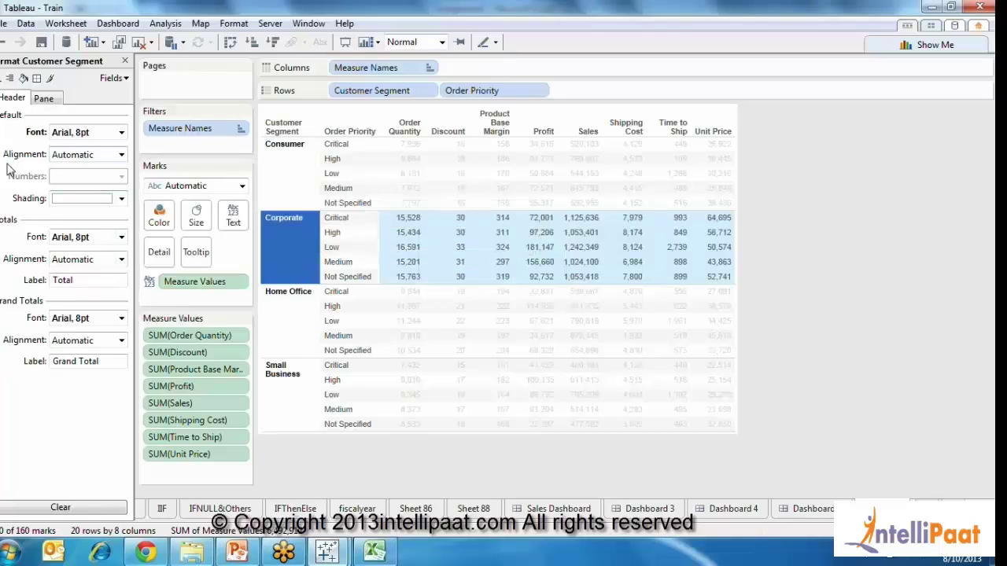
{"action": "left_click", "coordinate": [45, 98]}
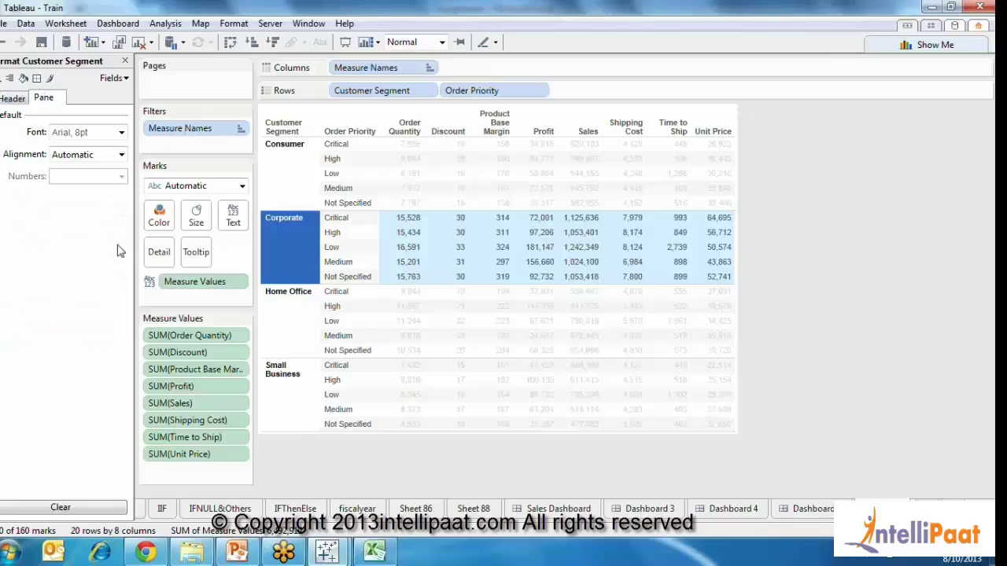
{"action": "left_click", "coordinate": [272, 236]}
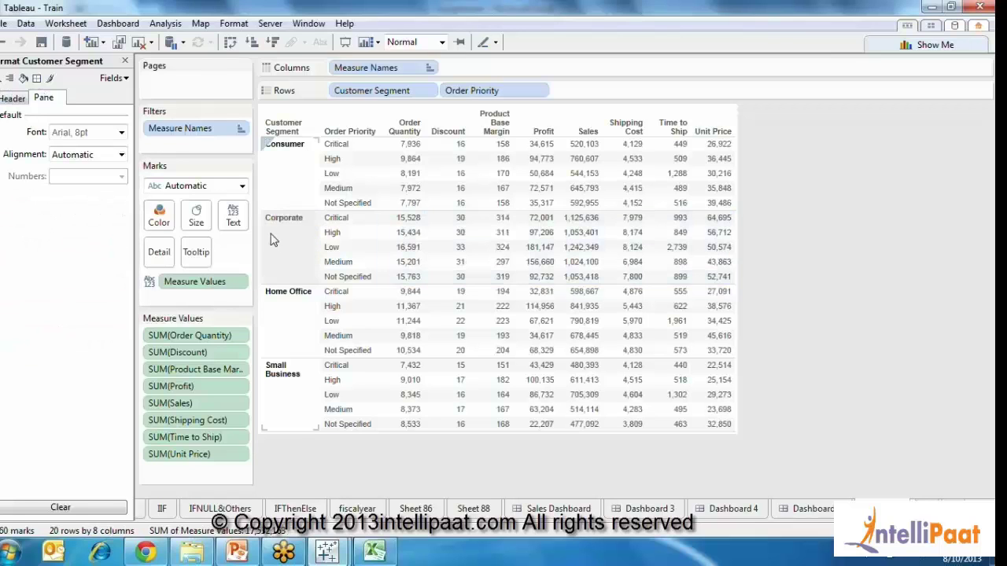
{"action": "left_click", "coordinate": [12, 98]}
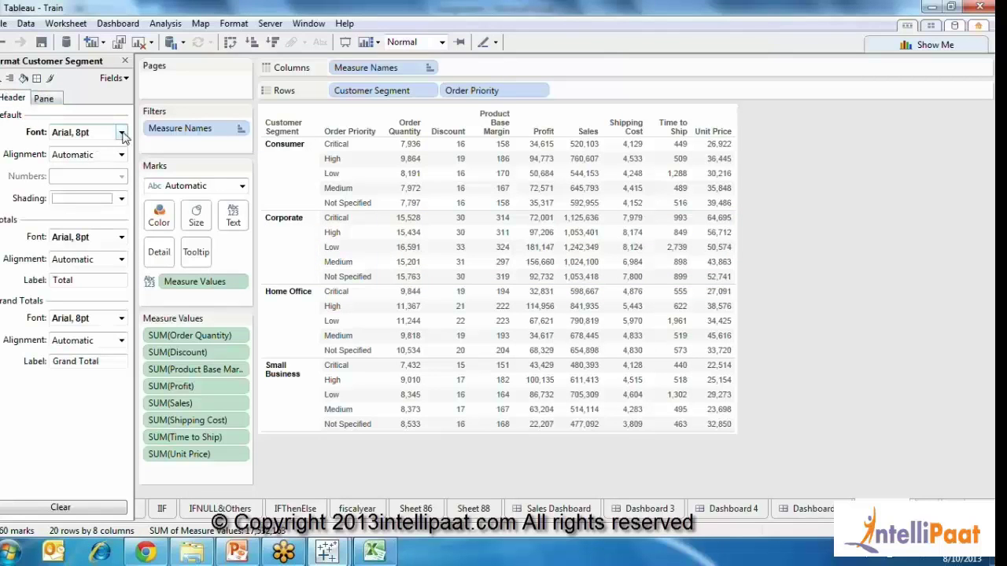
{"action": "left_click", "coordinate": [121, 132]}
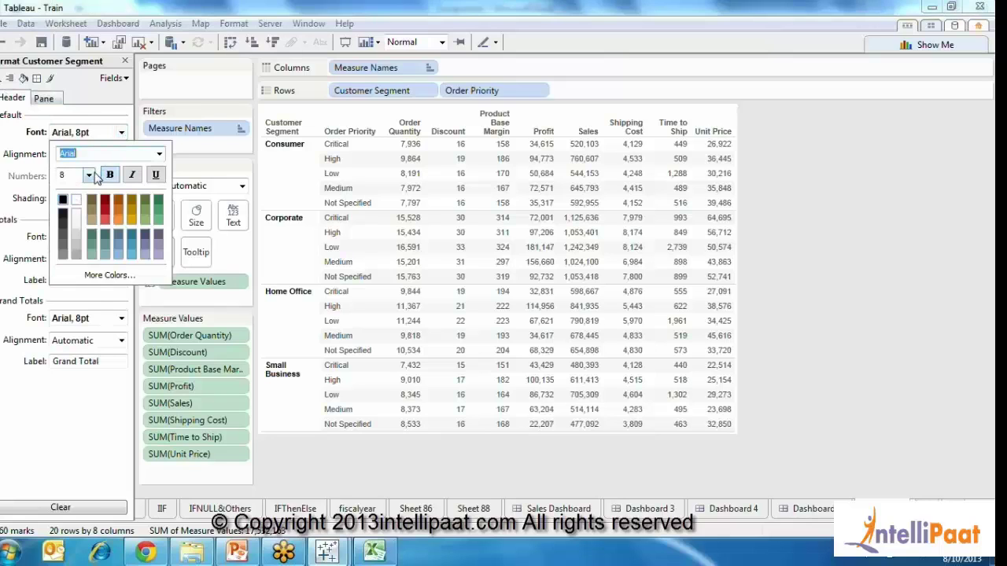
{"action": "left_click", "coordinate": [88, 175]}
{"action": "left_click", "coordinate": [70, 203]}
{"action": "left_click", "coordinate": [15, 207]}
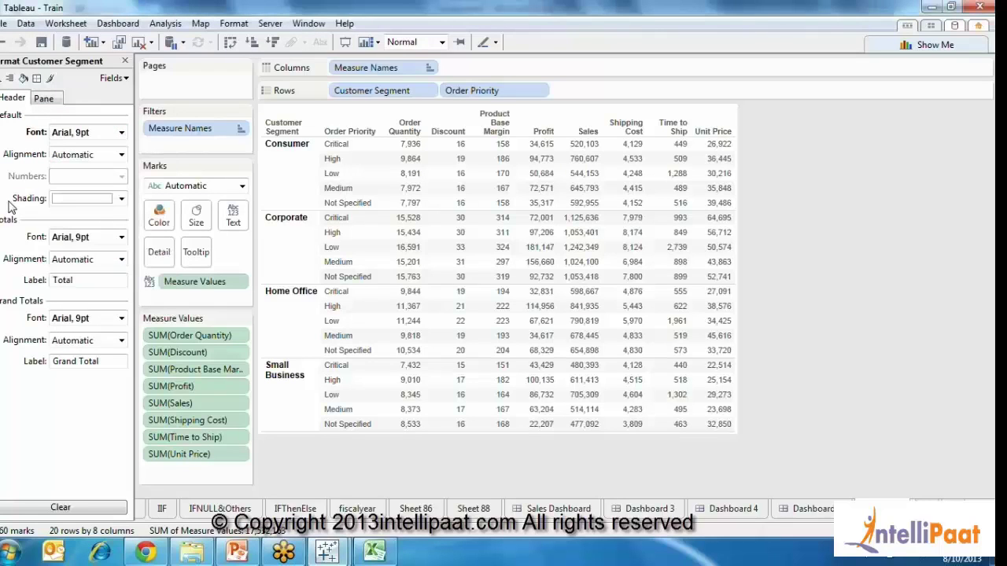
Set the pane font colour of Customer Segment to black.
{"action": "left_click", "coordinate": [43, 98]}
{"action": "left_click", "coordinate": [121, 133]}
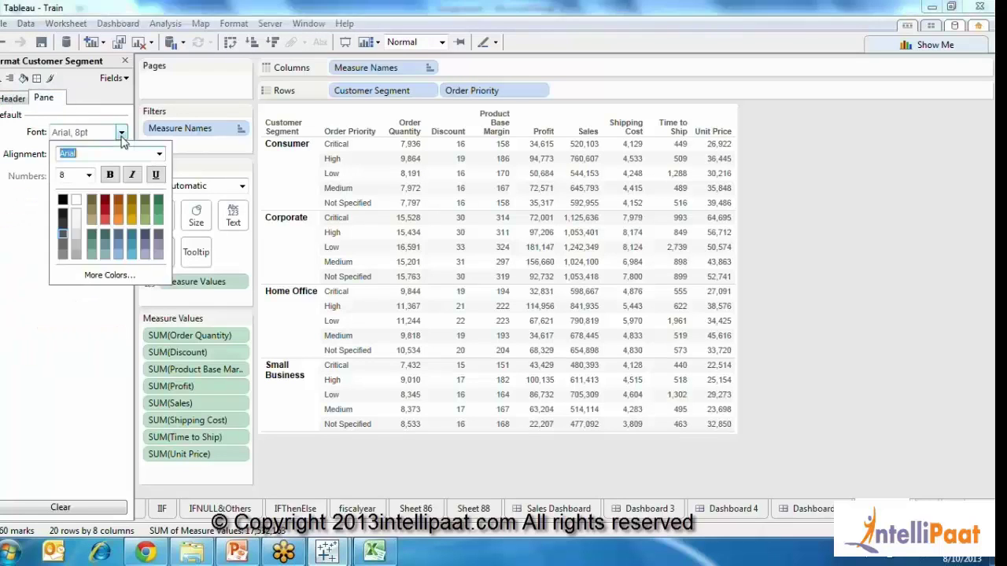
{"action": "key", "text": "Tab"}
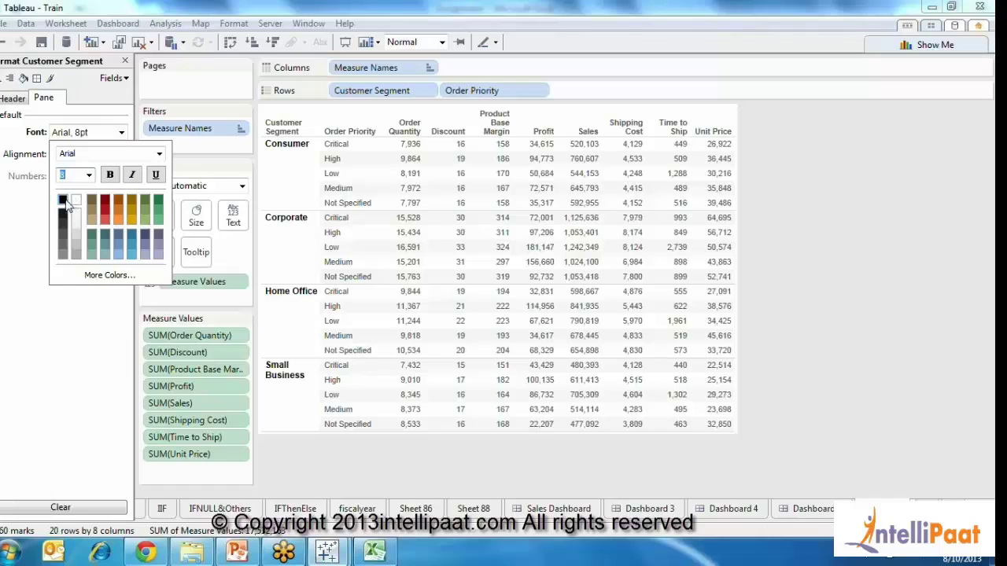
{"action": "left_click", "coordinate": [23, 216]}
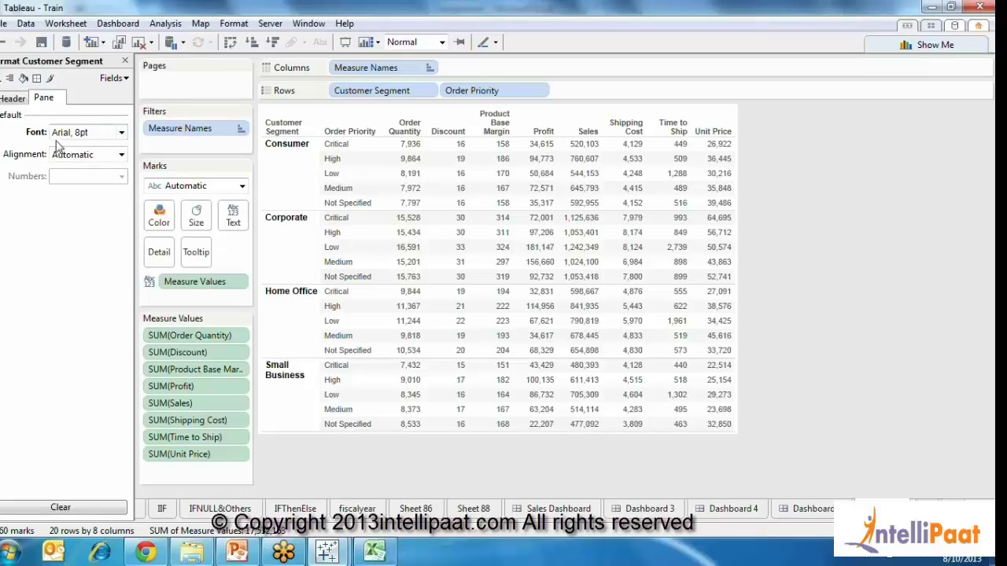
Format the crosstab's row divider for the pane as a thin solid black line.
{"action": "left_click", "coordinate": [24, 80]}
{"action": "left_click", "coordinate": [37, 79]}
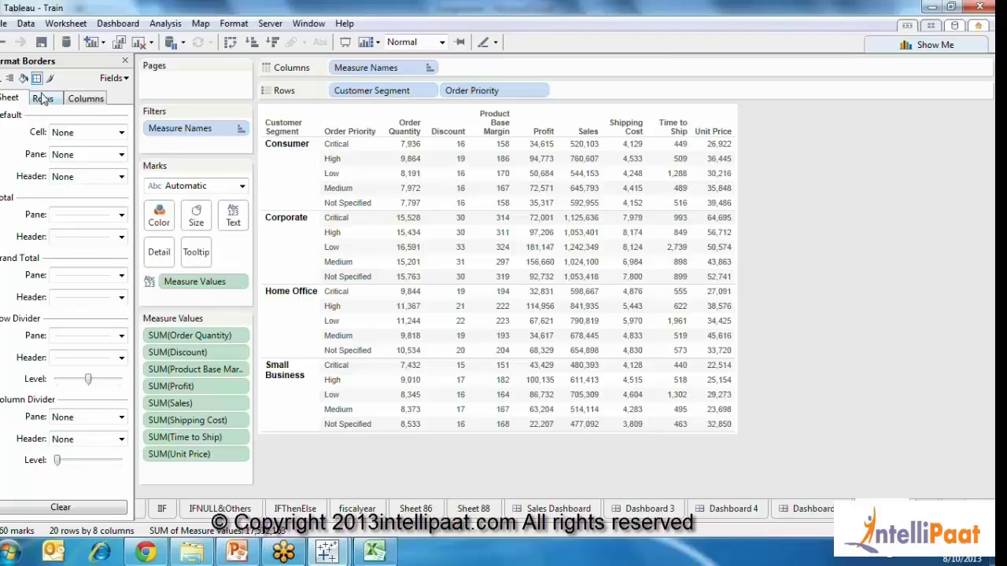
{"action": "left_click", "coordinate": [122, 336]}
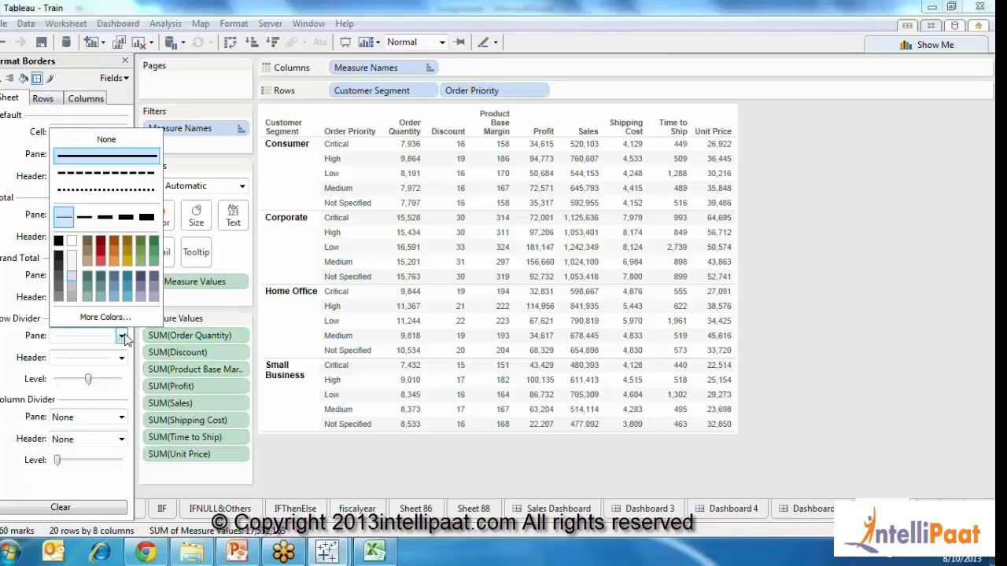
{"action": "left_click", "coordinate": [64, 222]}
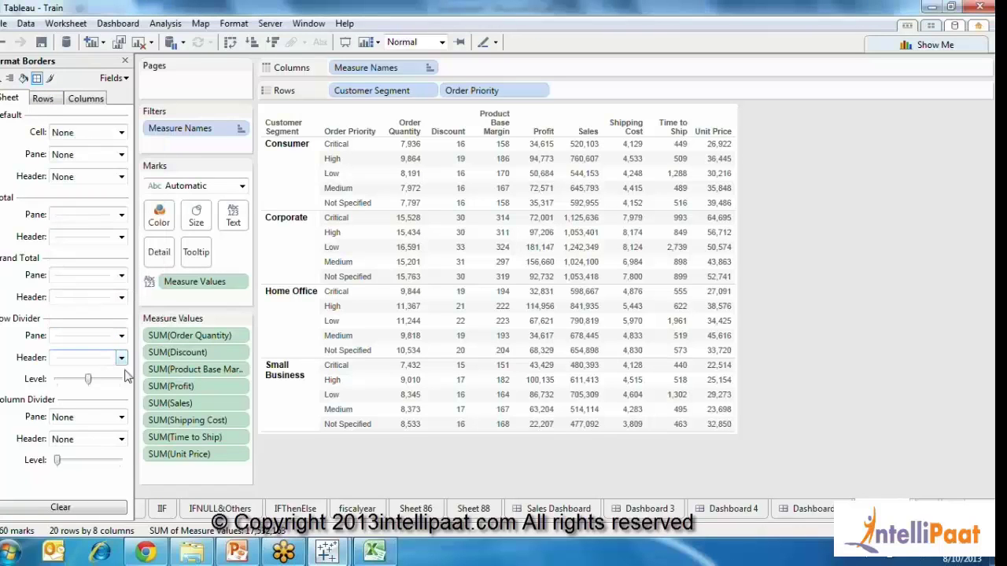
{"action": "left_click", "coordinate": [122, 336]}
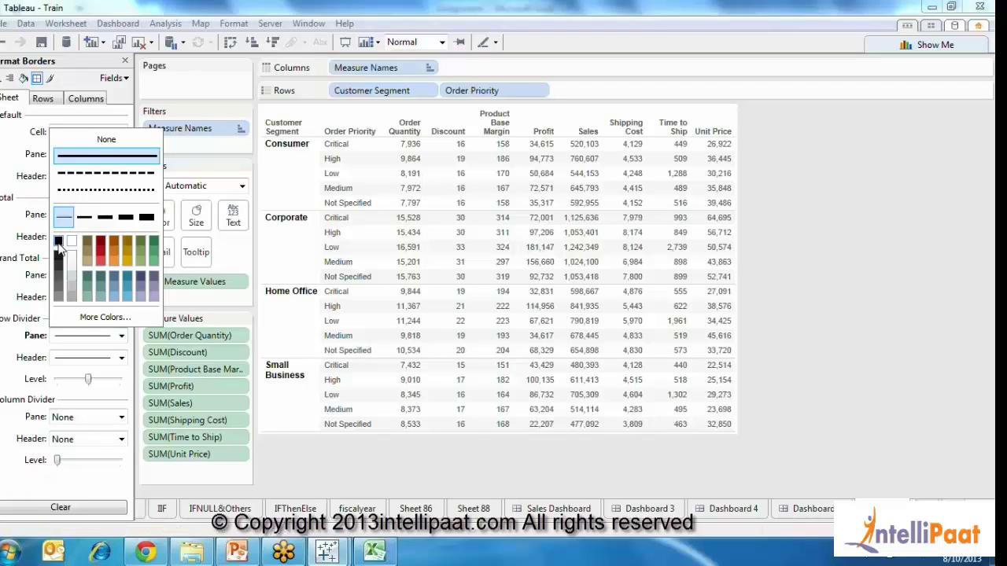
{"action": "left_click", "coordinate": [4, 338]}
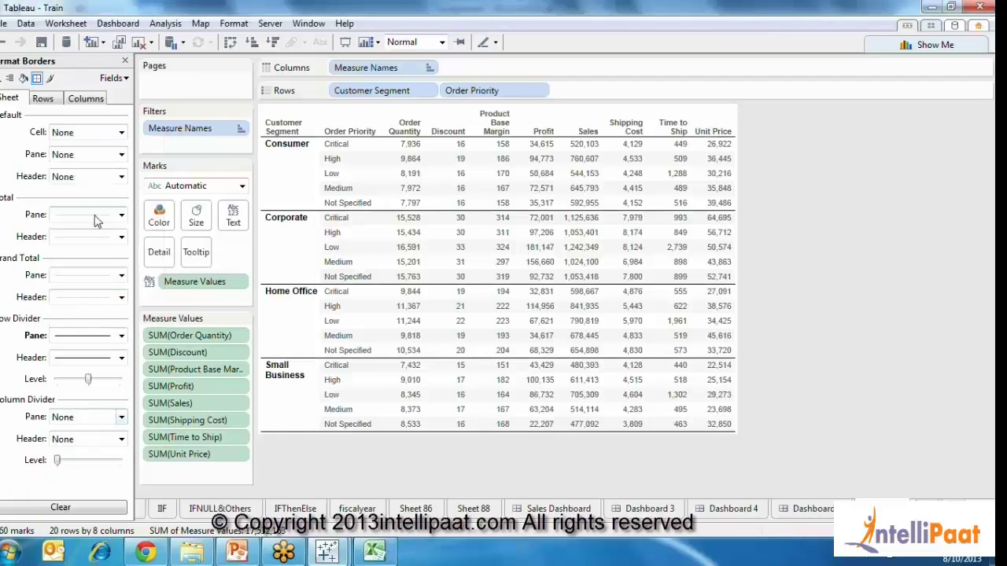
Set the crosstab's column divider for the pane to a black line and close the border formatting.
{"action": "left_click", "coordinate": [121, 418]}
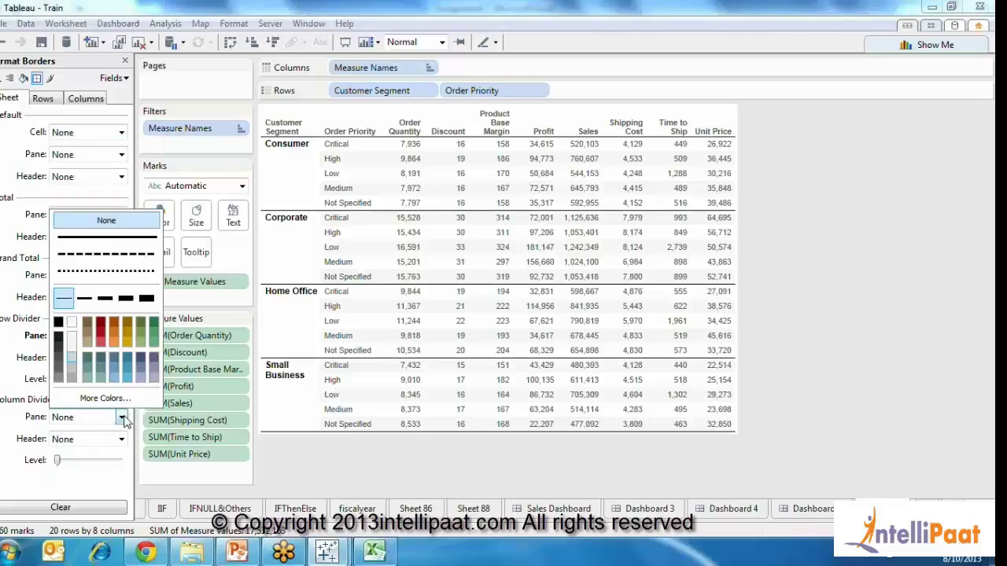
{"action": "left_click", "coordinate": [59, 324]}
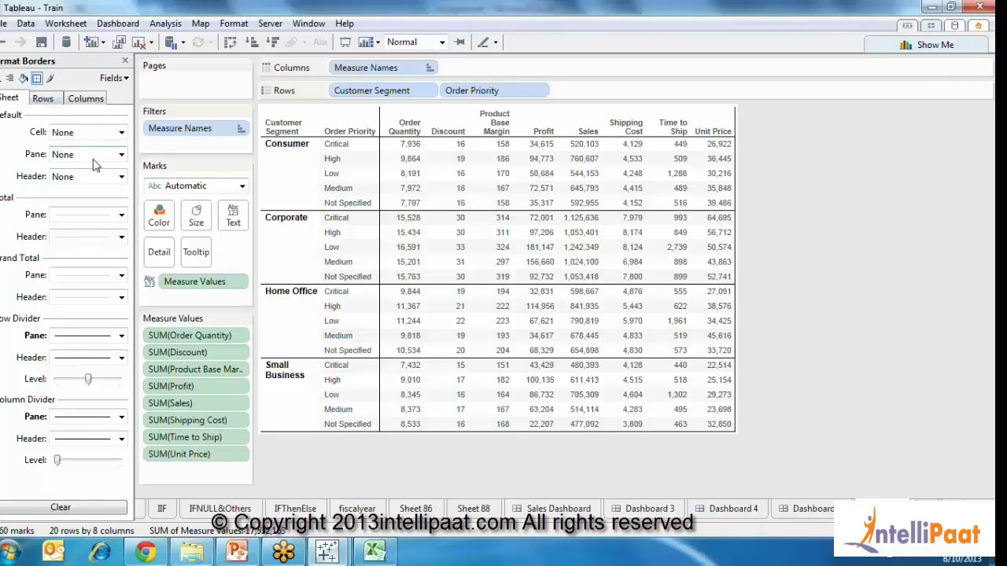
{"action": "left_click", "coordinate": [43, 98]}
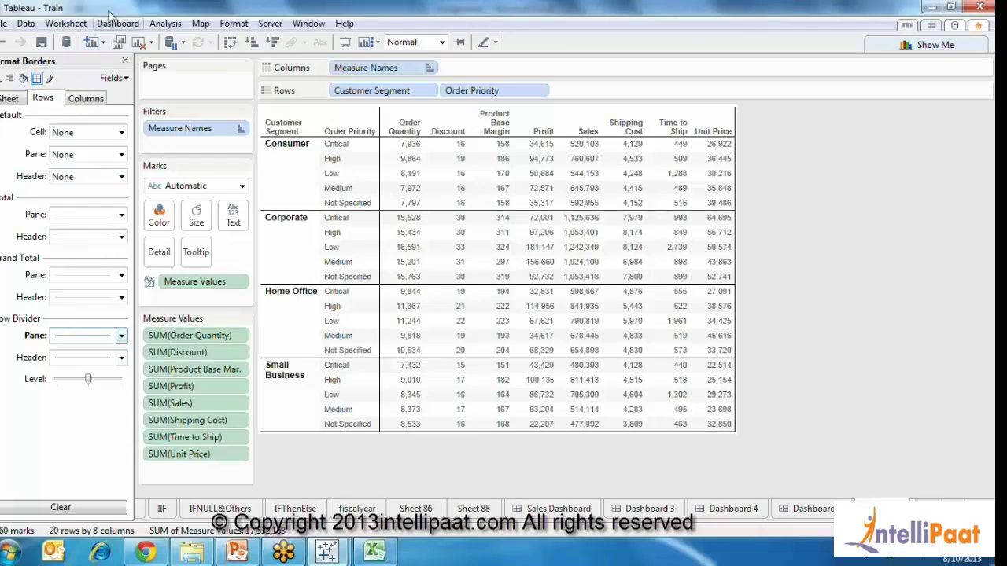
{"action": "left_click", "coordinate": [126, 62]}
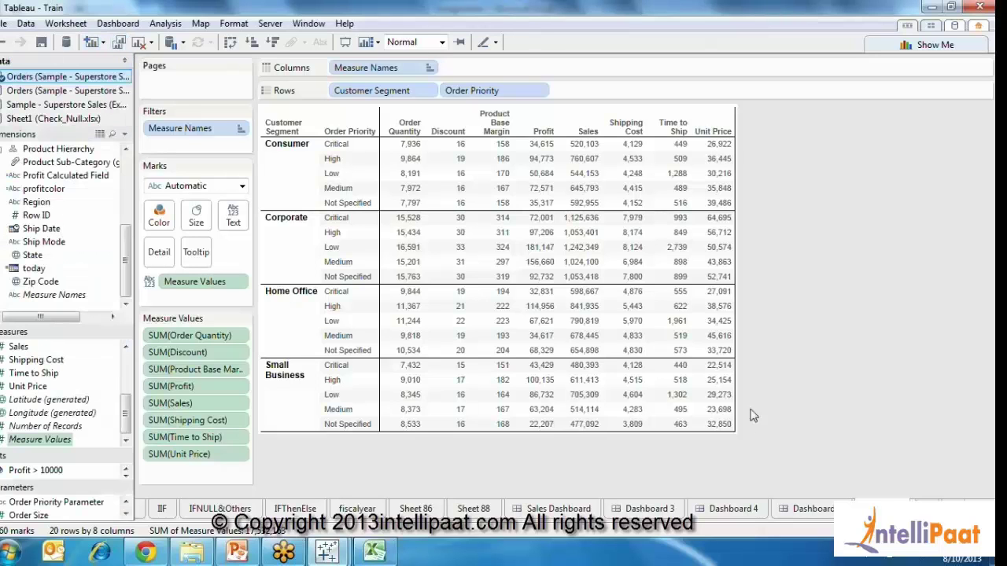
Show column grand totals in the crosstab.
{"action": "left_click", "coordinate": [160, 25]}
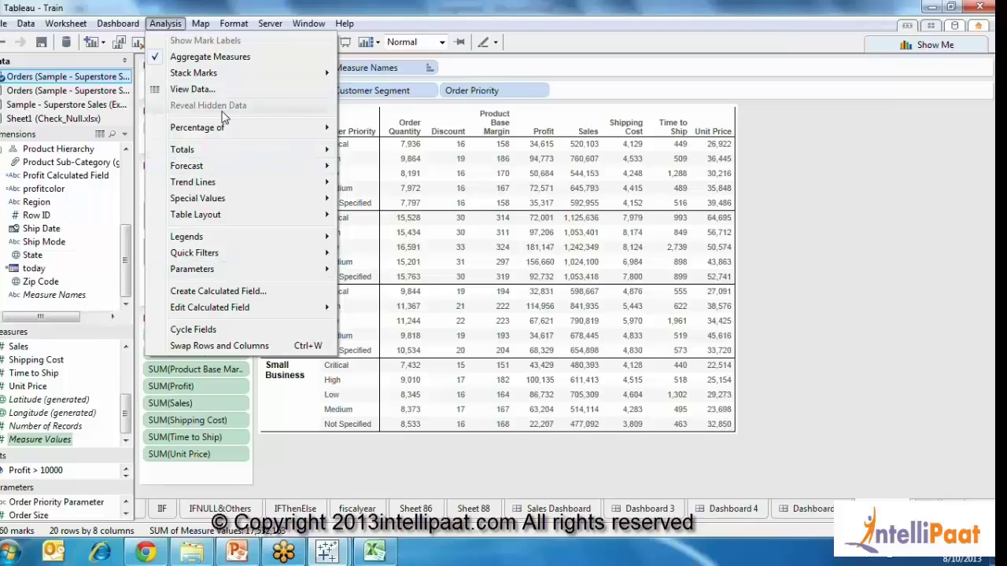
{"action": "mouse_move", "coordinate": [232, 157]}
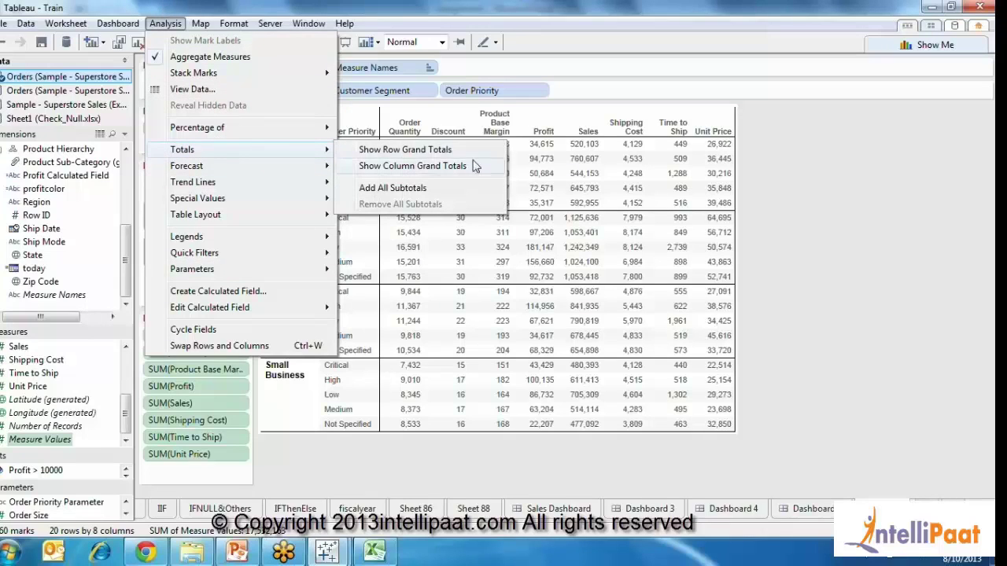
{"action": "left_click", "coordinate": [457, 167]}
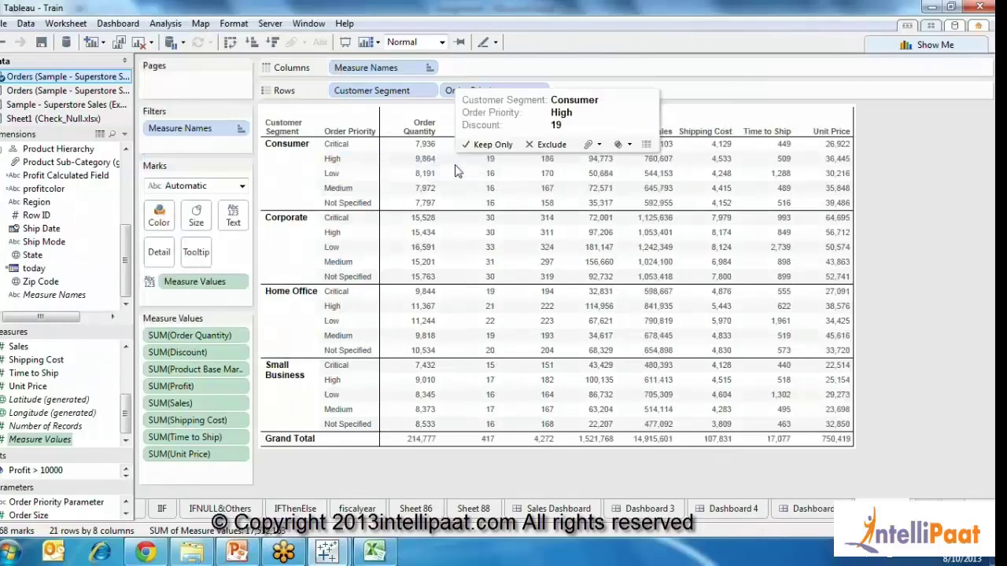
Shade the Customer Segment headers light green through the Grand Total row's formatting options.
{"action": "right_click", "coordinate": [368, 441]}
{"action": "left_click", "coordinate": [411, 490]}
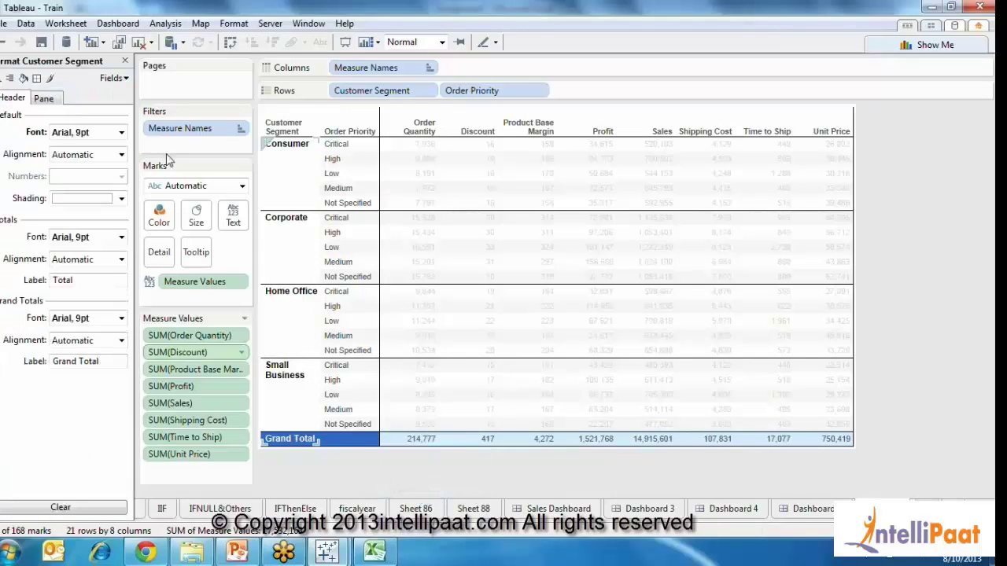
{"action": "left_click", "coordinate": [121, 199]}
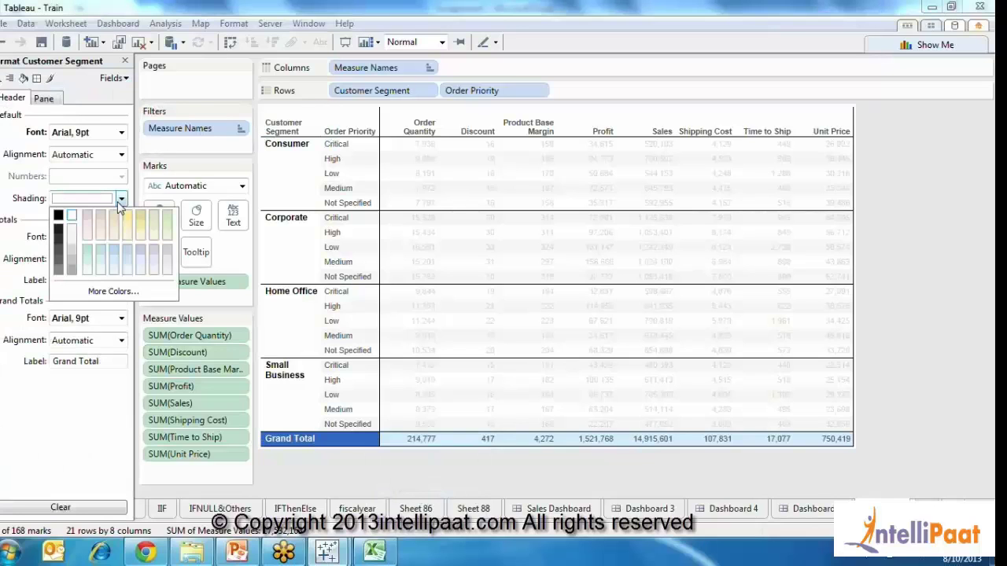
{"action": "left_click", "coordinate": [91, 274]}
{"action": "left_click", "coordinate": [374, 472]}
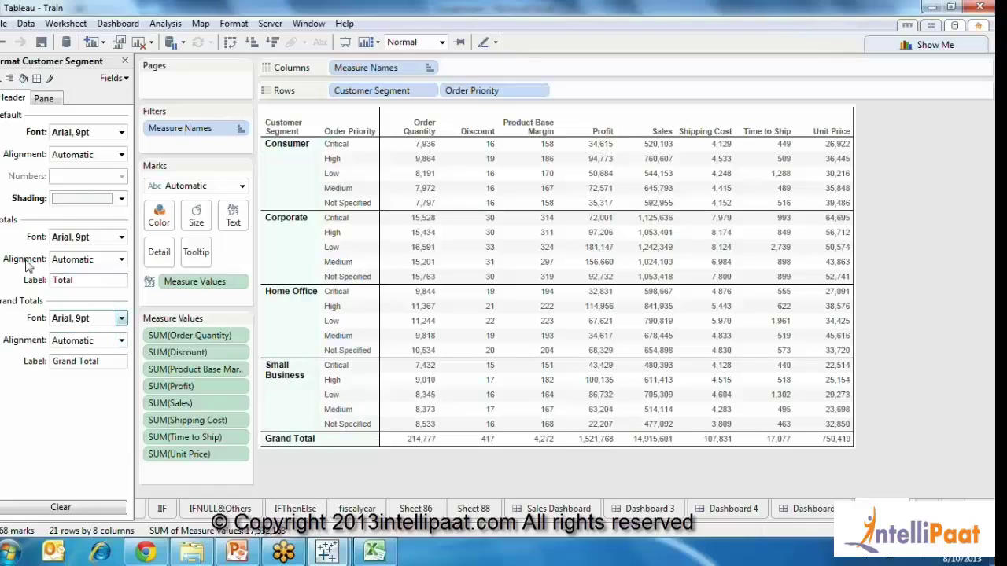
Set the Grand Total label's font size to 11 pt and close the formatting options.
{"action": "left_click", "coordinate": [122, 318]}
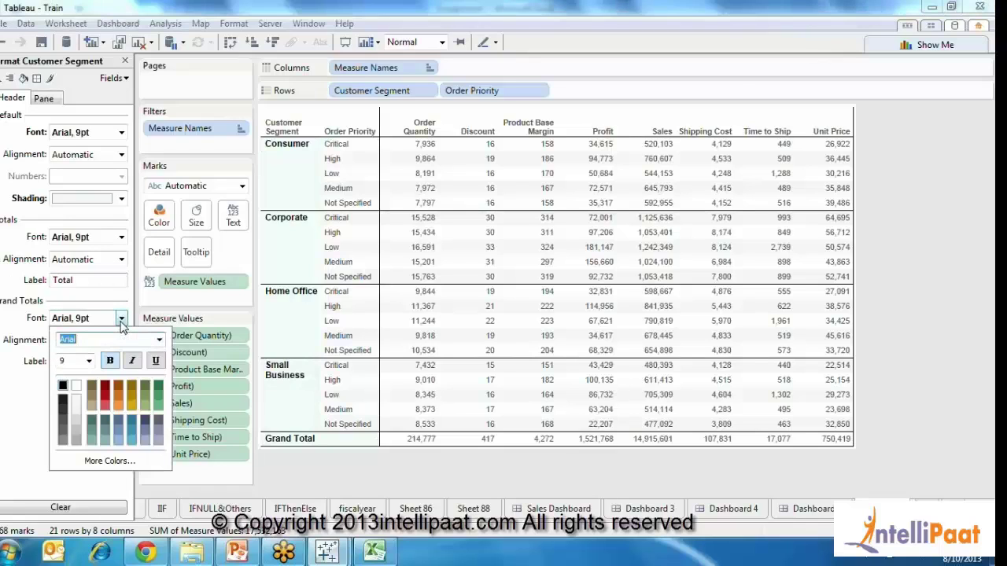
{"action": "left_click", "coordinate": [89, 361]}
{"action": "left_click", "coordinate": [64, 404]}
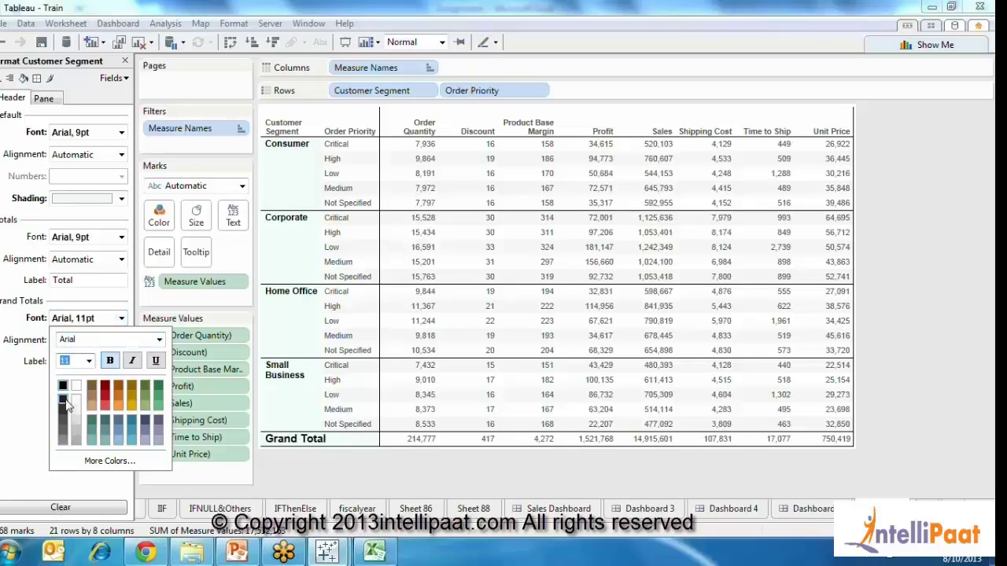
{"action": "left_click", "coordinate": [4, 403]}
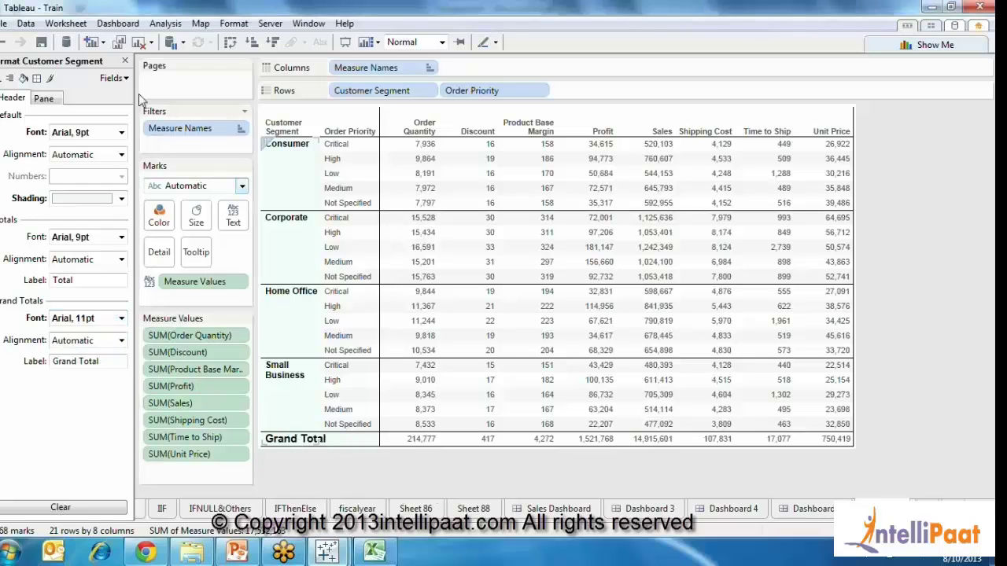
{"action": "left_click", "coordinate": [124, 61]}
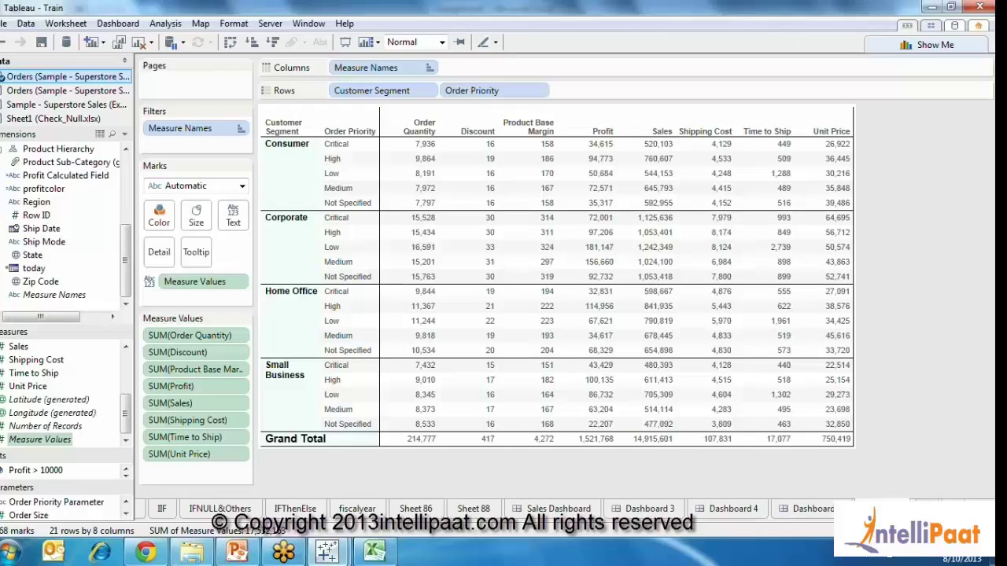
Create a new blank worksheet in the workbook.
{"action": "key", "text": "ctrl+m"}
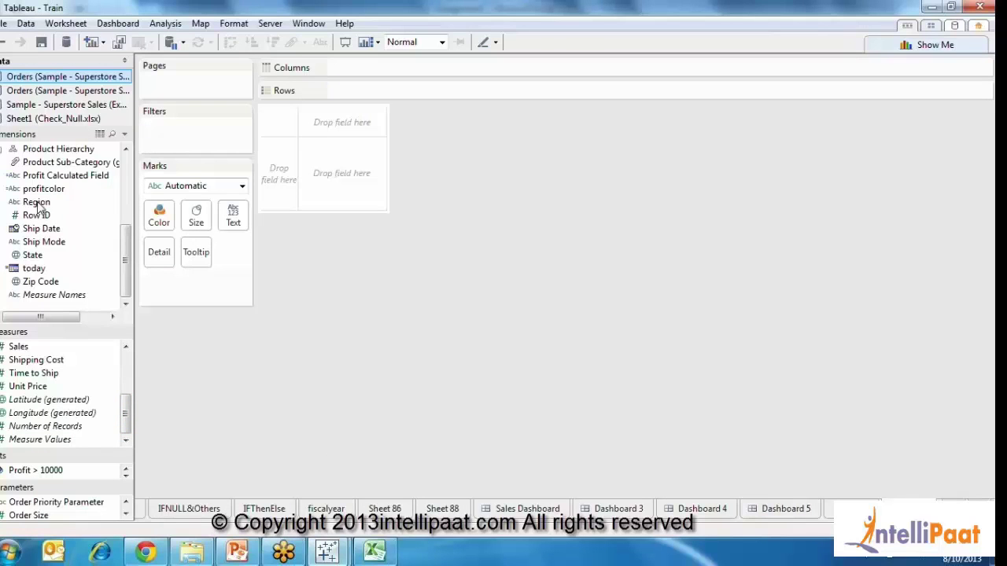
Build a bar chart of summed Time to Ship by Region, with Region on rows and Time to Ship on columns.
{"action": "left_click_drag", "start_coordinate": [38, 204], "coordinate": [352, 100]}
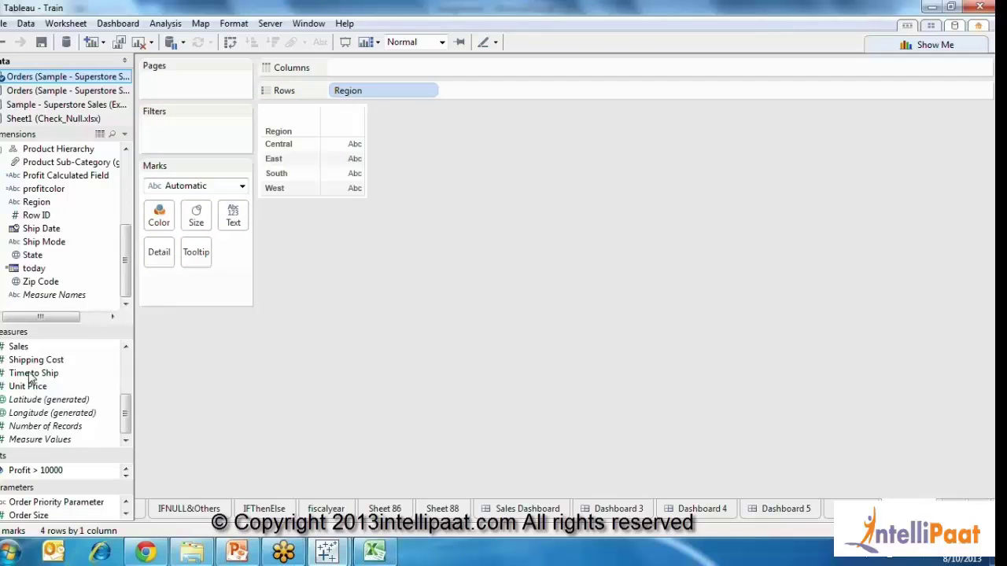
{"action": "left_click_drag", "start_coordinate": [32, 378], "coordinate": [423, 74]}
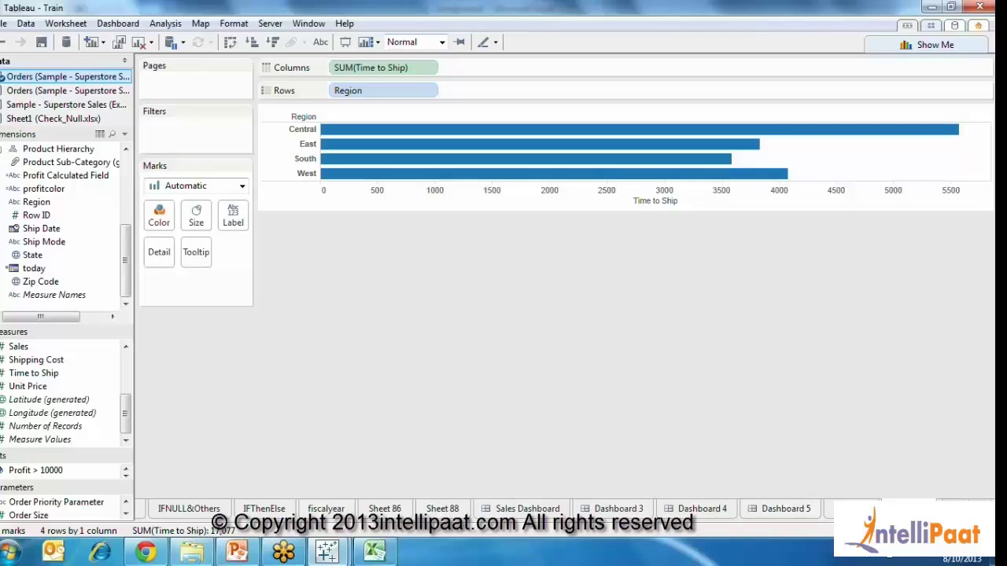
Duplicate the Region bar chart sheet as a crosstab and return to the Customer Segment crosstab on Sheet 89.
{"action": "right_click", "coordinate": [851, 508]}
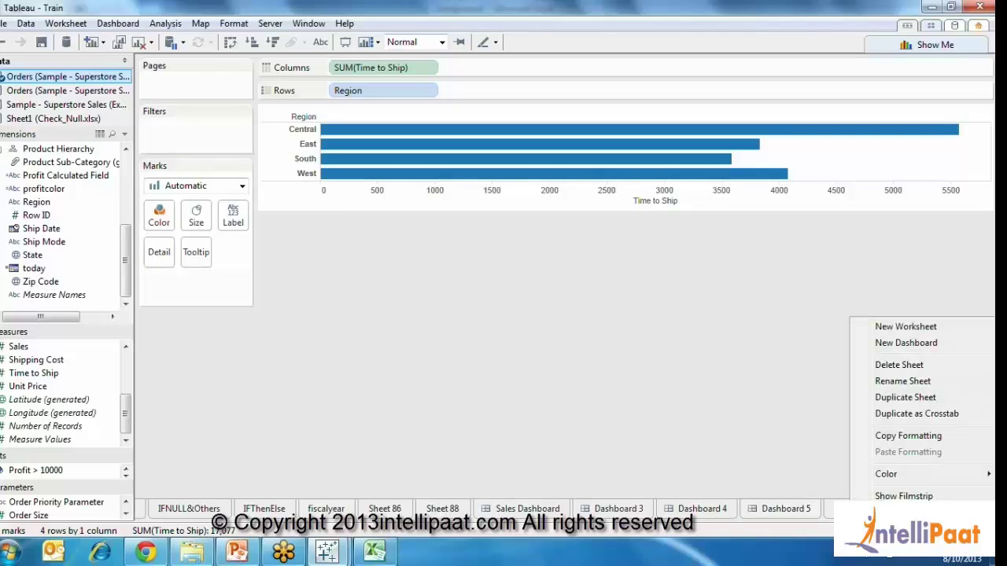
{"action": "left_click", "coordinate": [927, 414]}
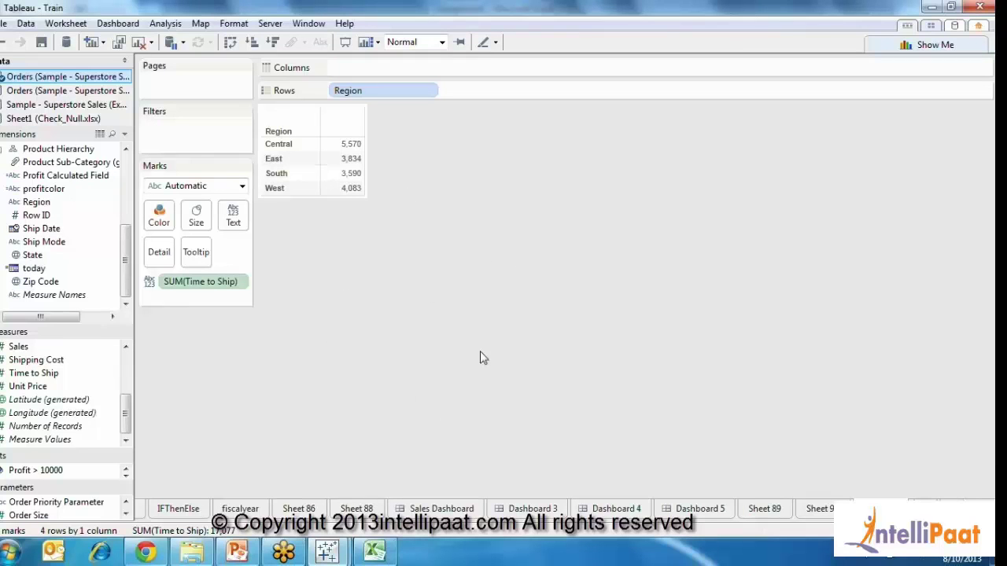
{"action": "left_click", "coordinate": [815, 509]}
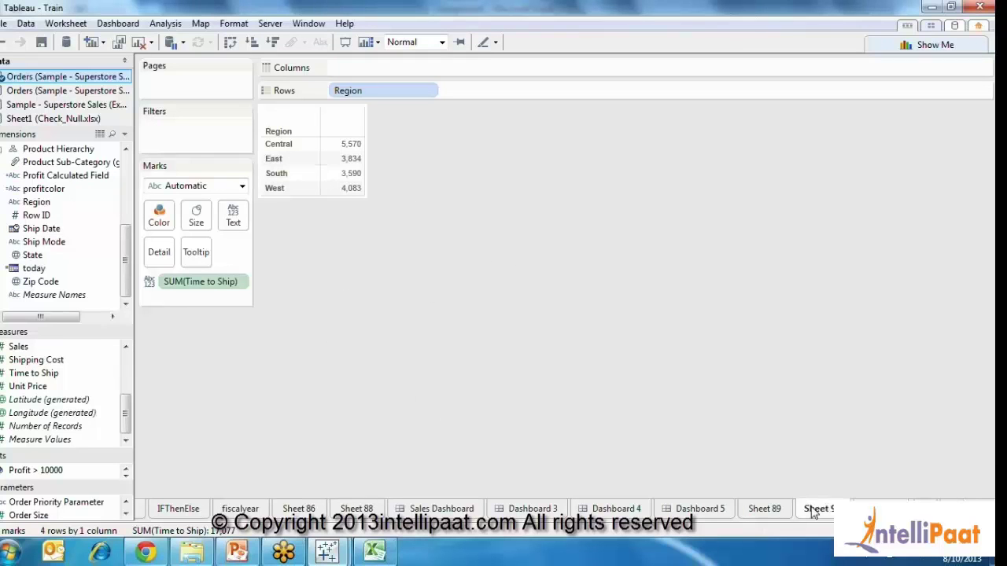
{"action": "left_click", "coordinate": [768, 510]}
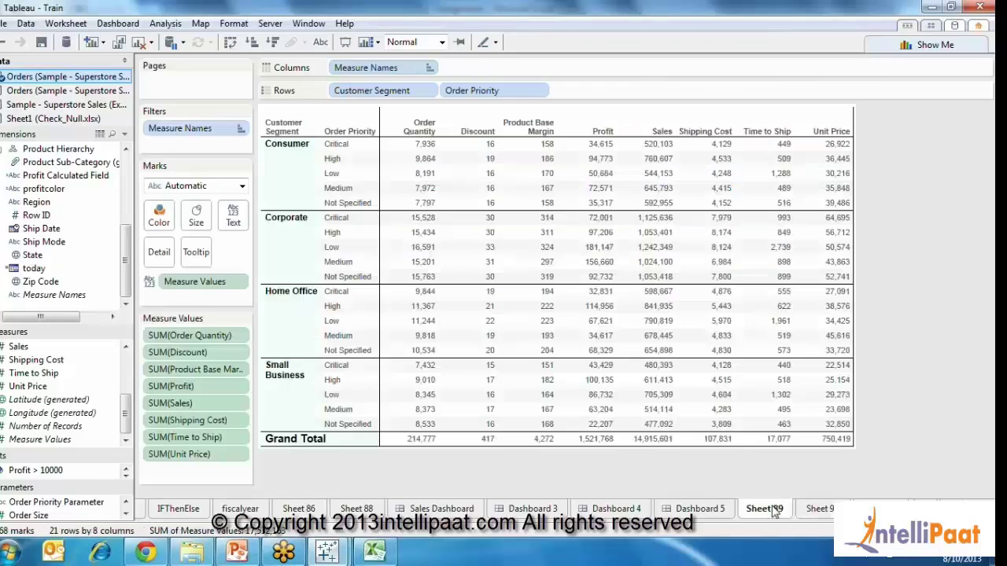